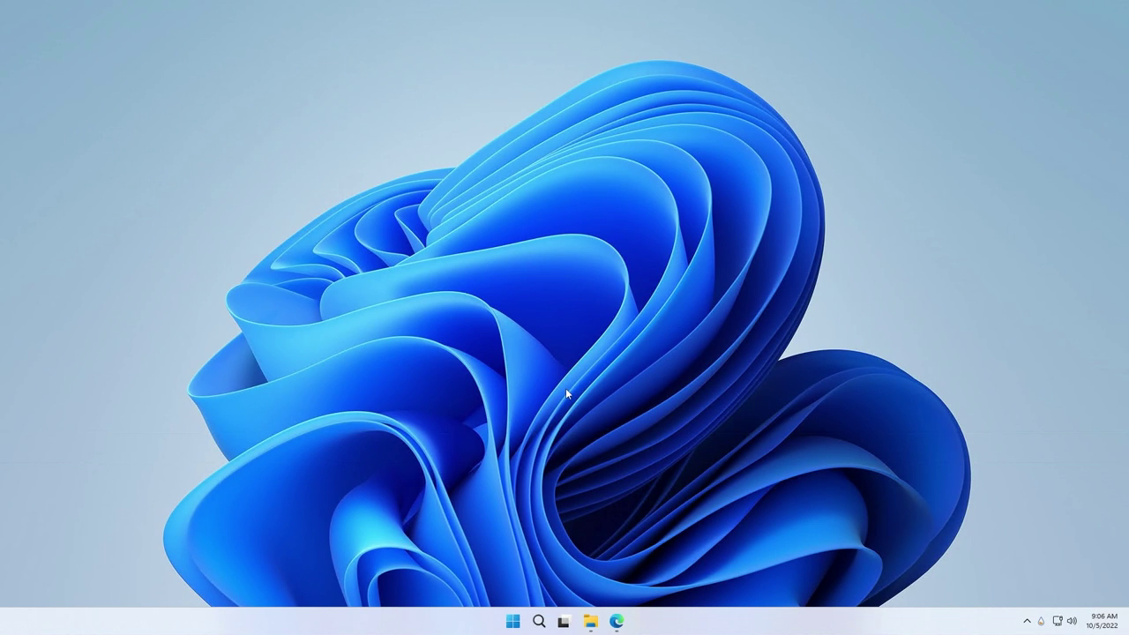
Open the TaskbarXI 1.0.4.0 releases page in Edge, then minimise the browser.
mouse_move(628, 616)
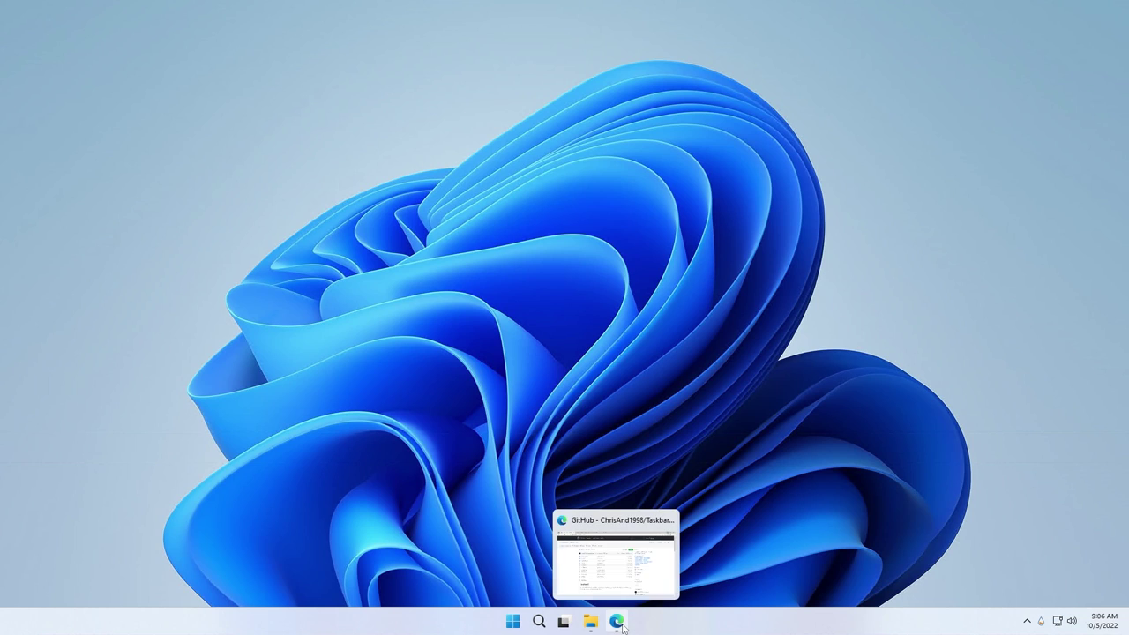
left_click(617, 540)
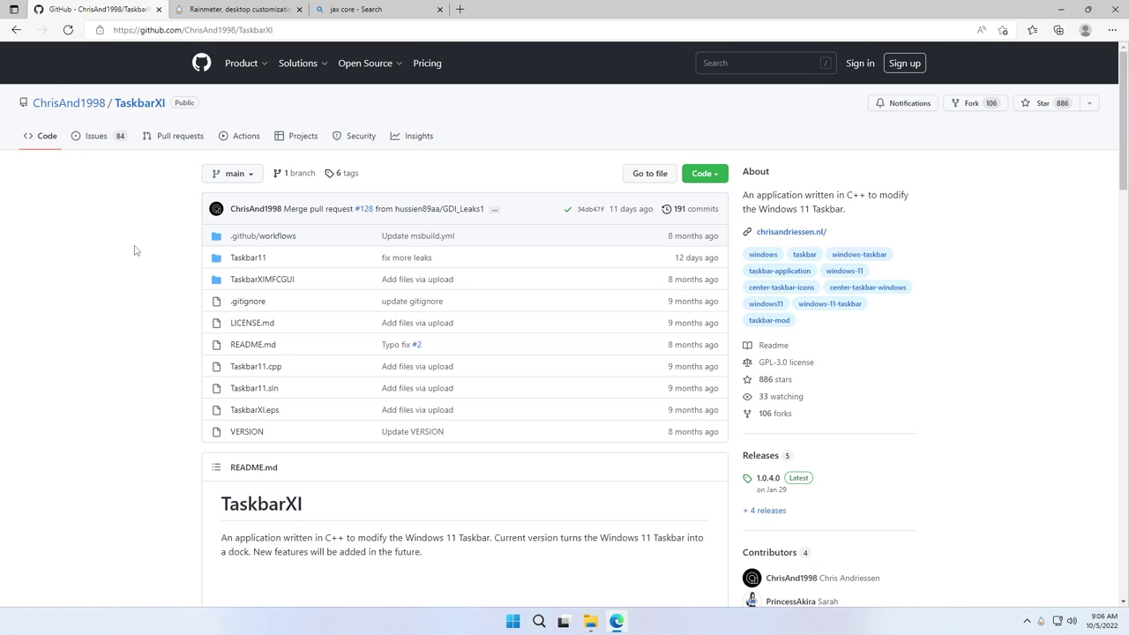
left_click(755, 456)
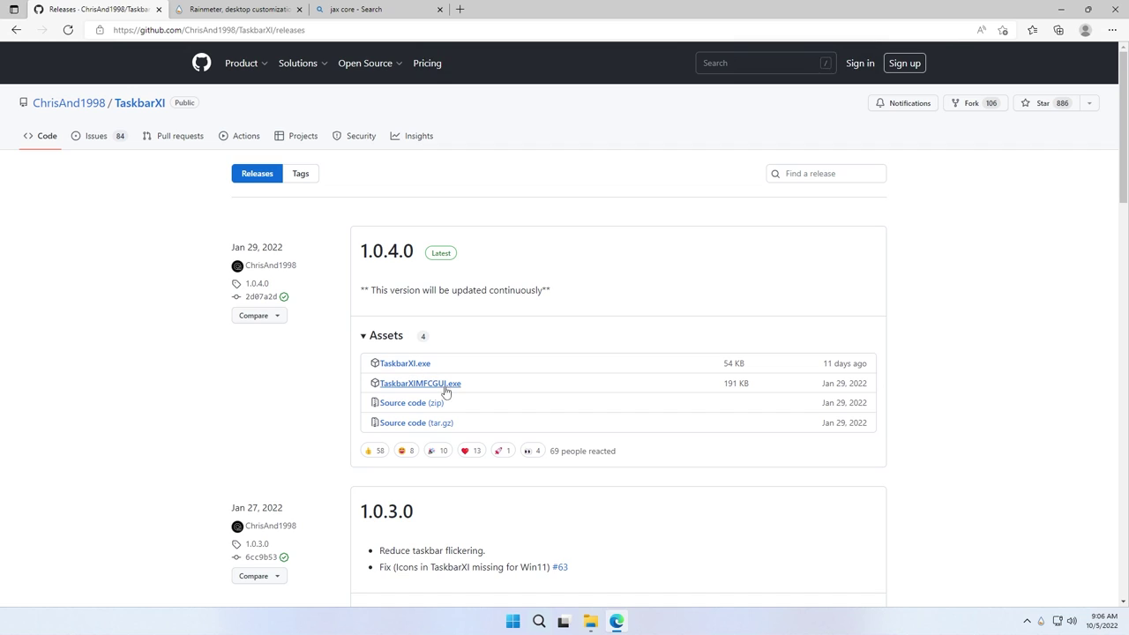
left_click(1061, 9)
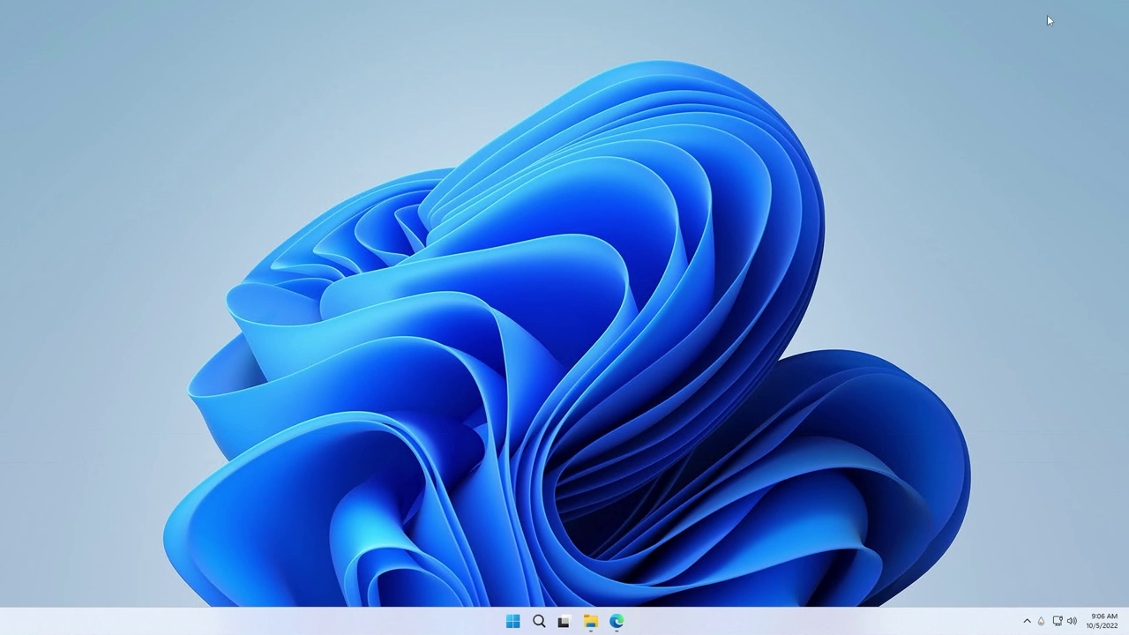
Copy the two TaskbarXI downloads from the Downloads folder.
left_click(591, 621)
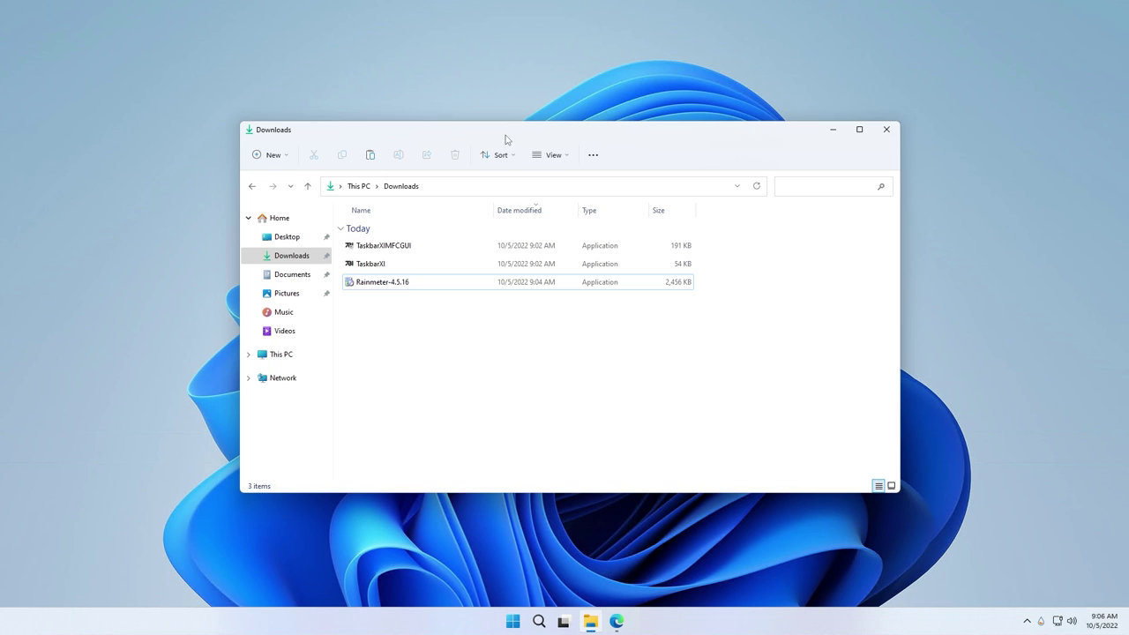
left_click_drag(722, 244, 654, 256)
right_click(643, 250)
left_click(656, 261)
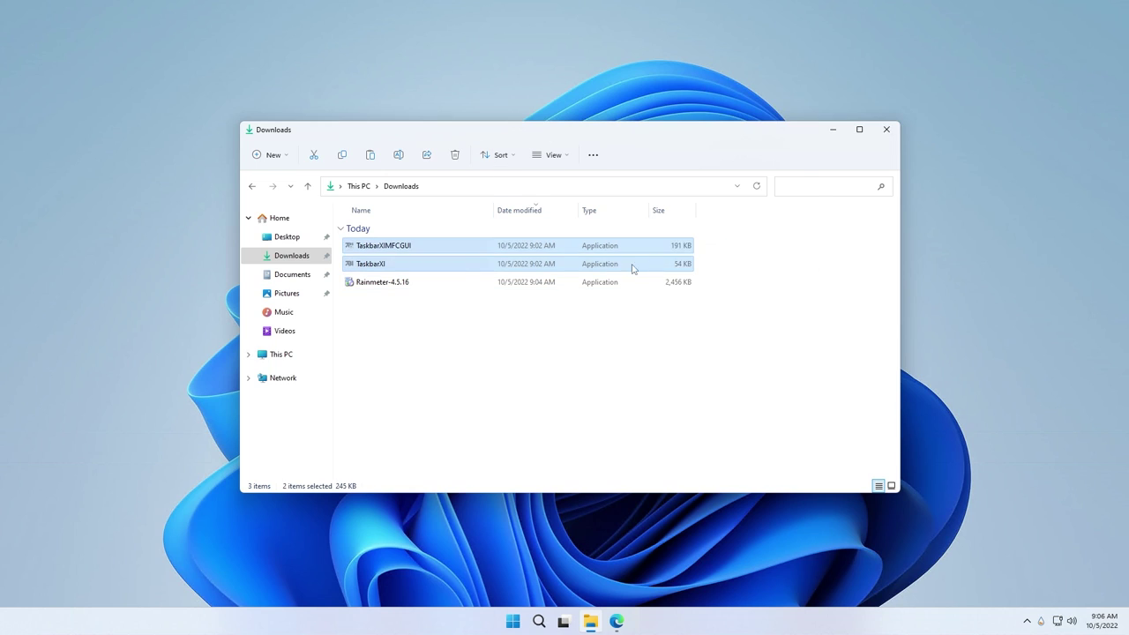
Create a new folder named 'Tweaks' on Local Disk (C:) and open it.
left_click(281, 355)
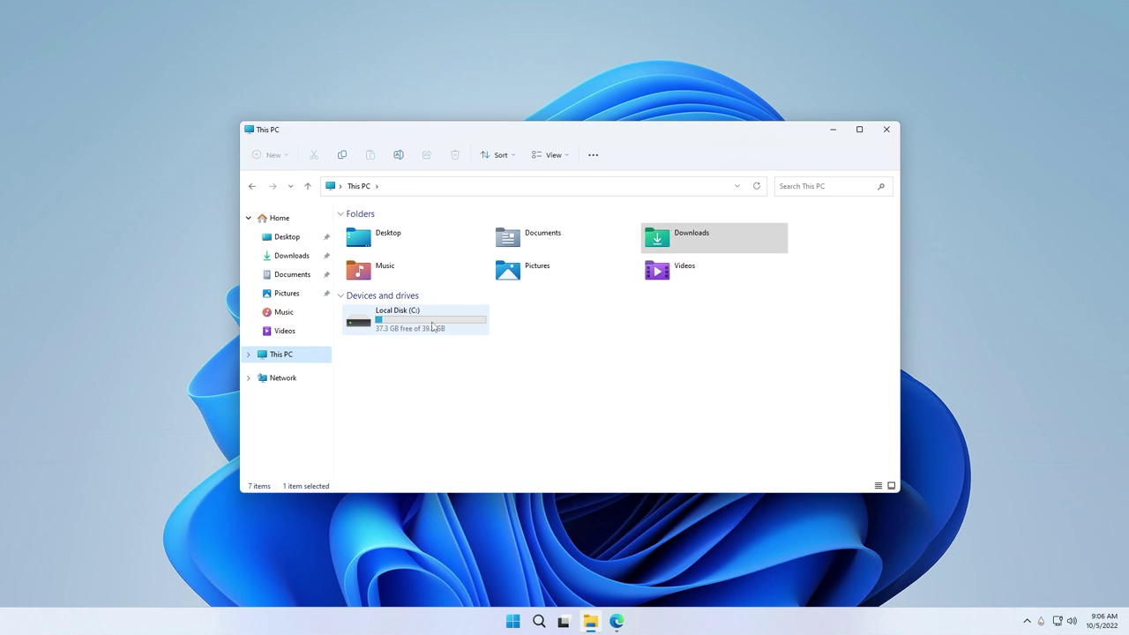
double_click(437, 317)
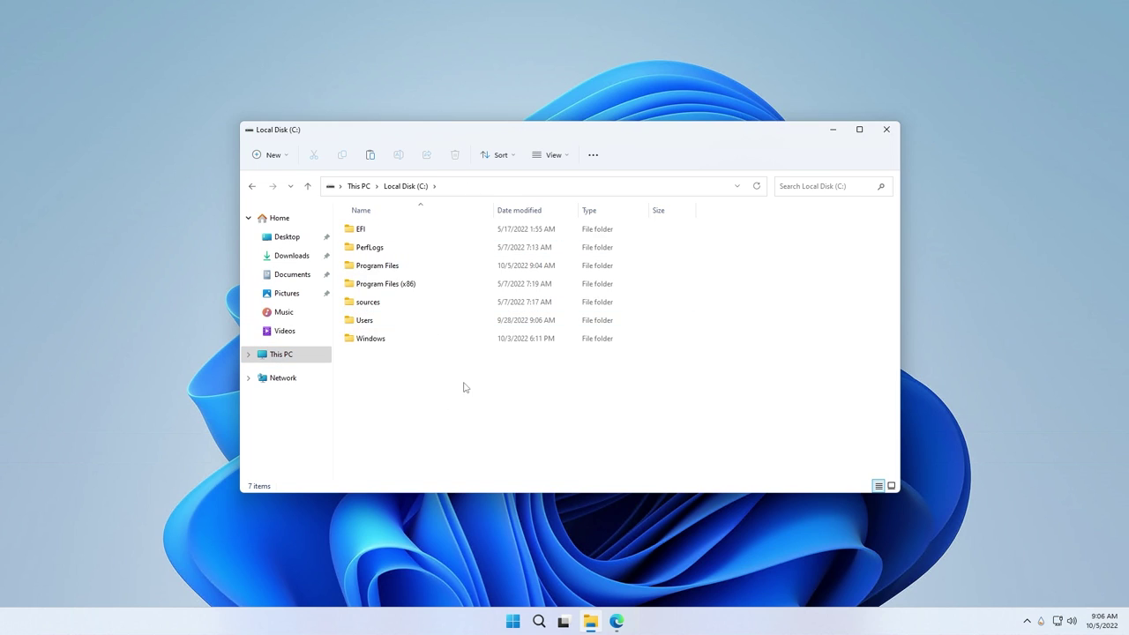
left_click(285, 157)
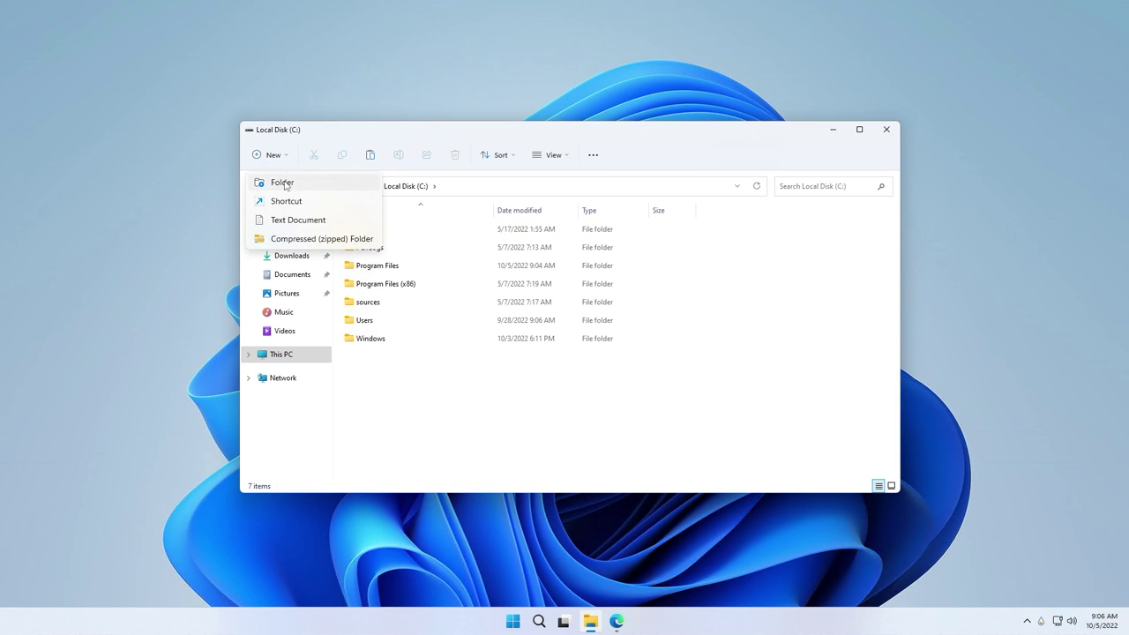
left_click(282, 182)
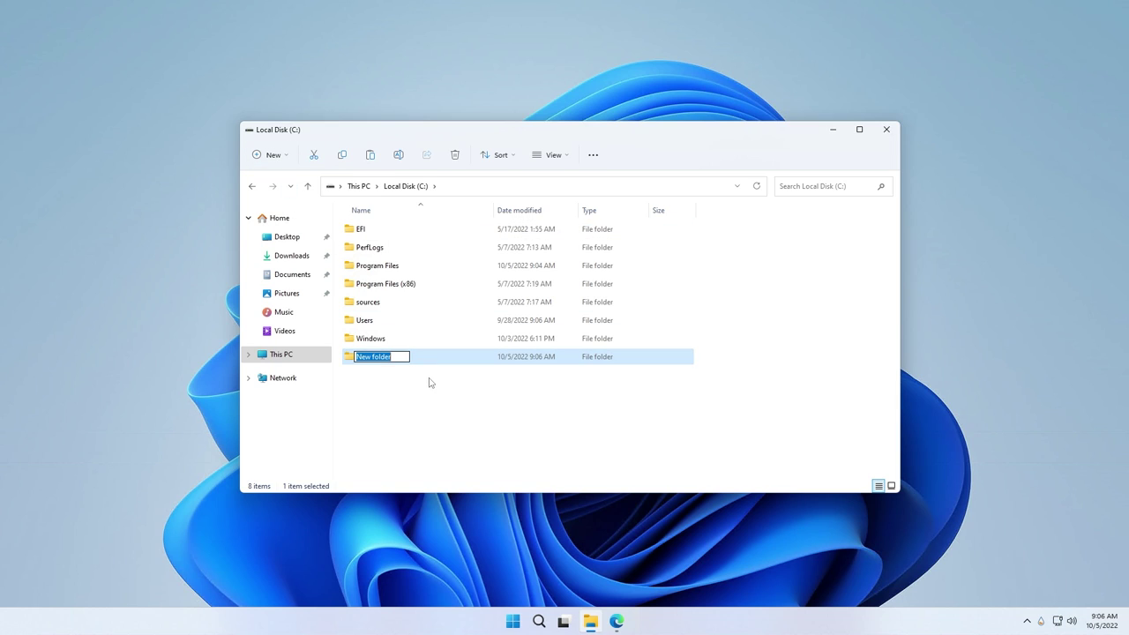
type("Tweaks")
key("Return")
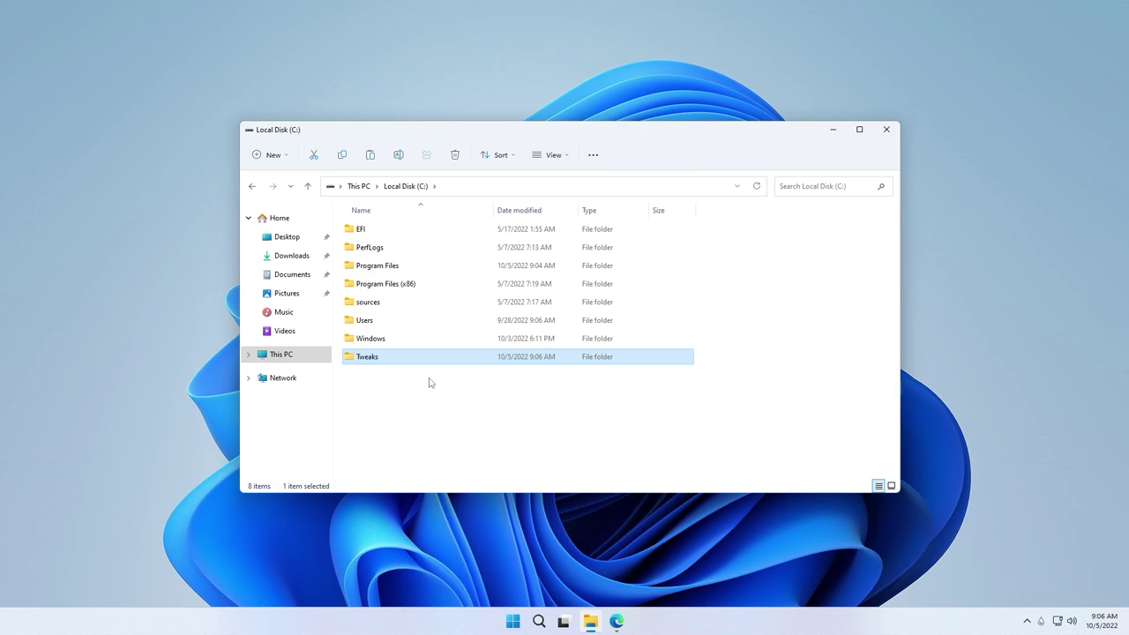
key("Return")
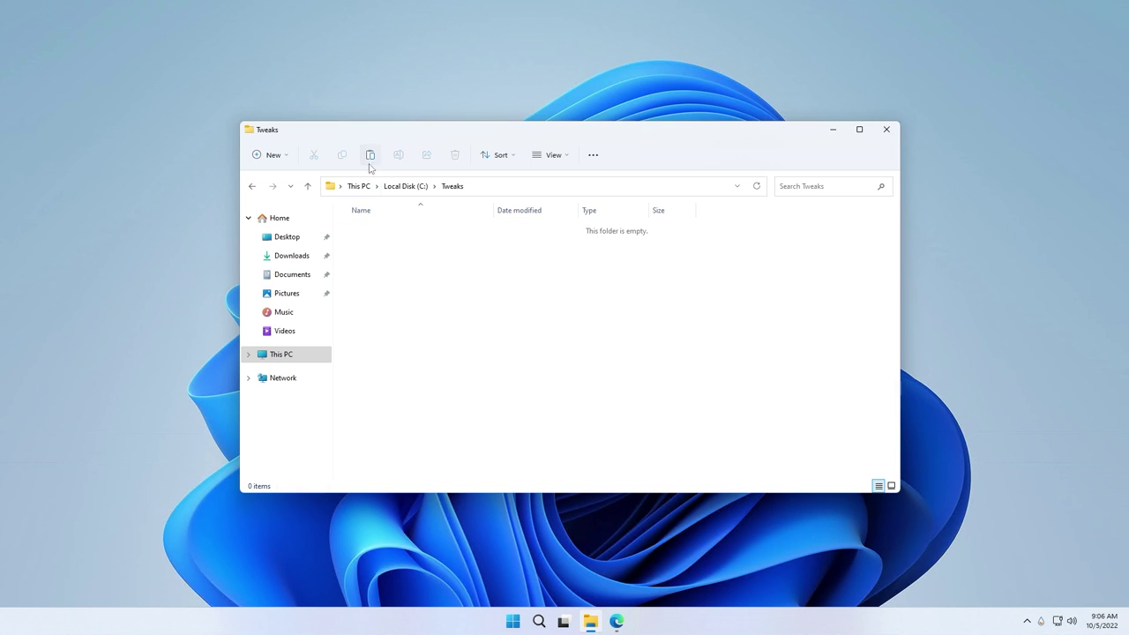
Paste both TaskbarXI programs into Tweaks, launch TaskbarXI, and open TaskbarXIMFCGUI.
left_click(370, 155)
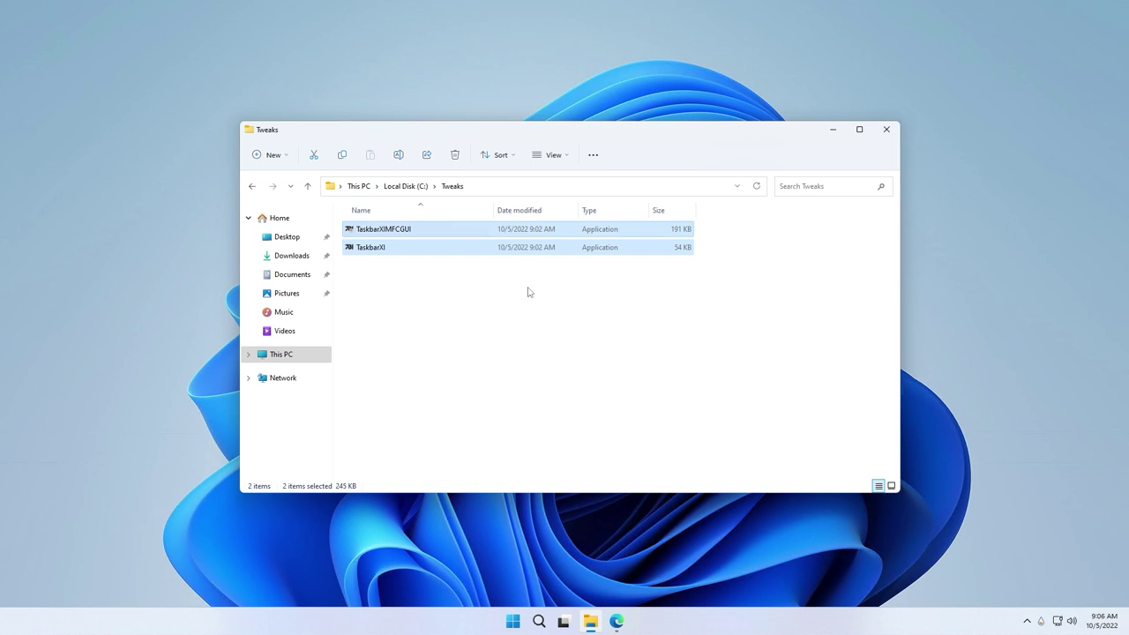
left_click(464, 264)
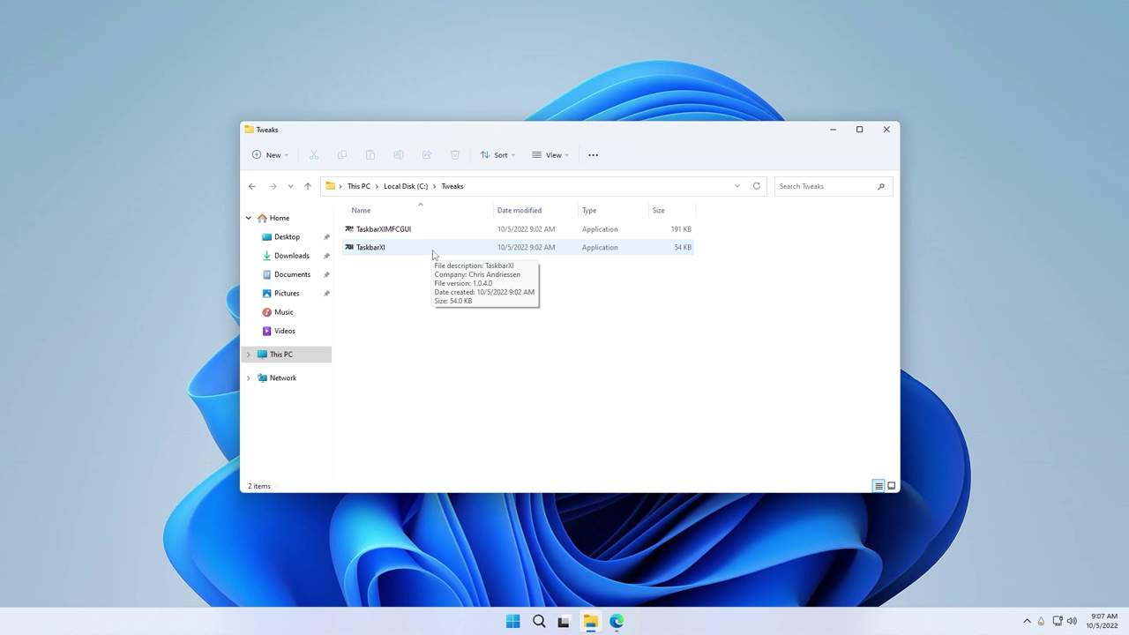
double_click(432, 254)
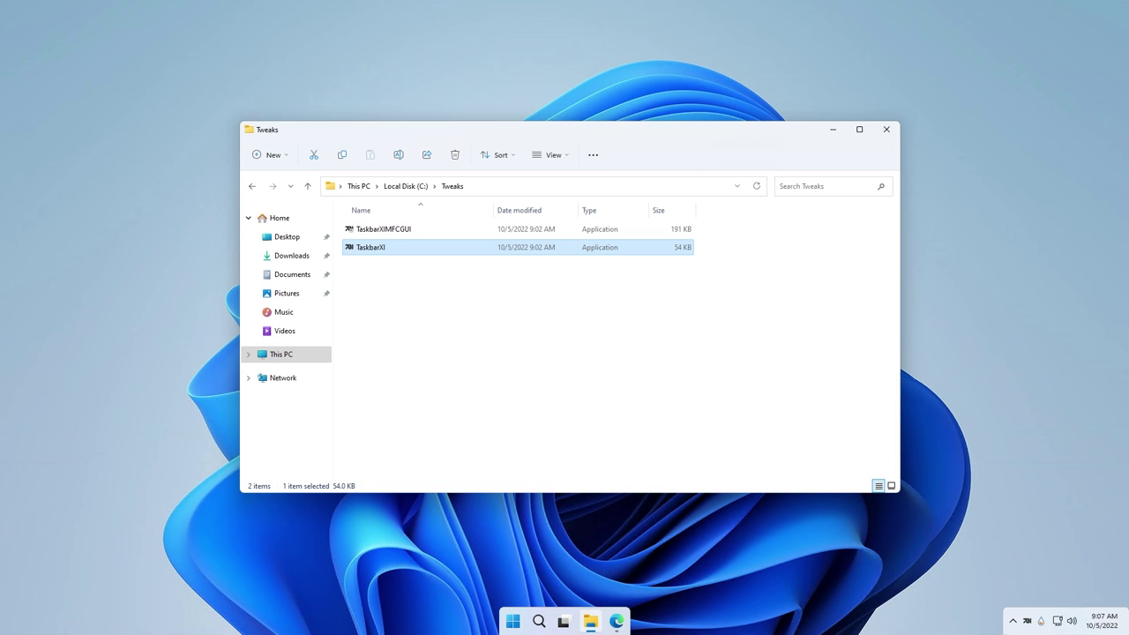
double_click(433, 229)
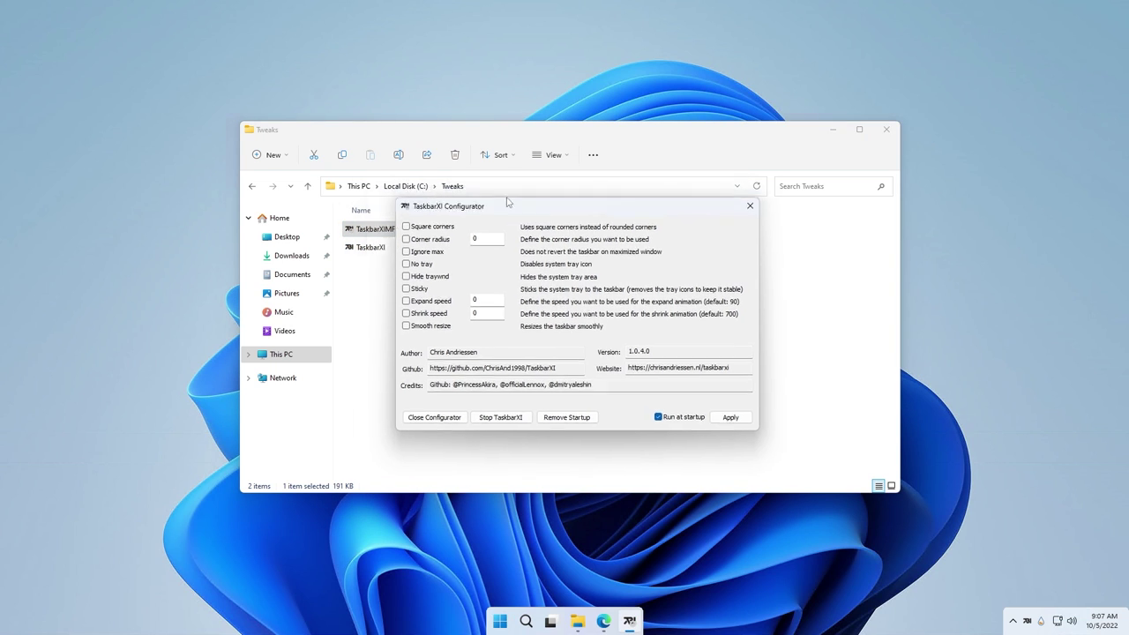
Enable Hide traywnd in the TaskbarXI Configurator, apply it, and close the configurator.
left_click(828, 134)
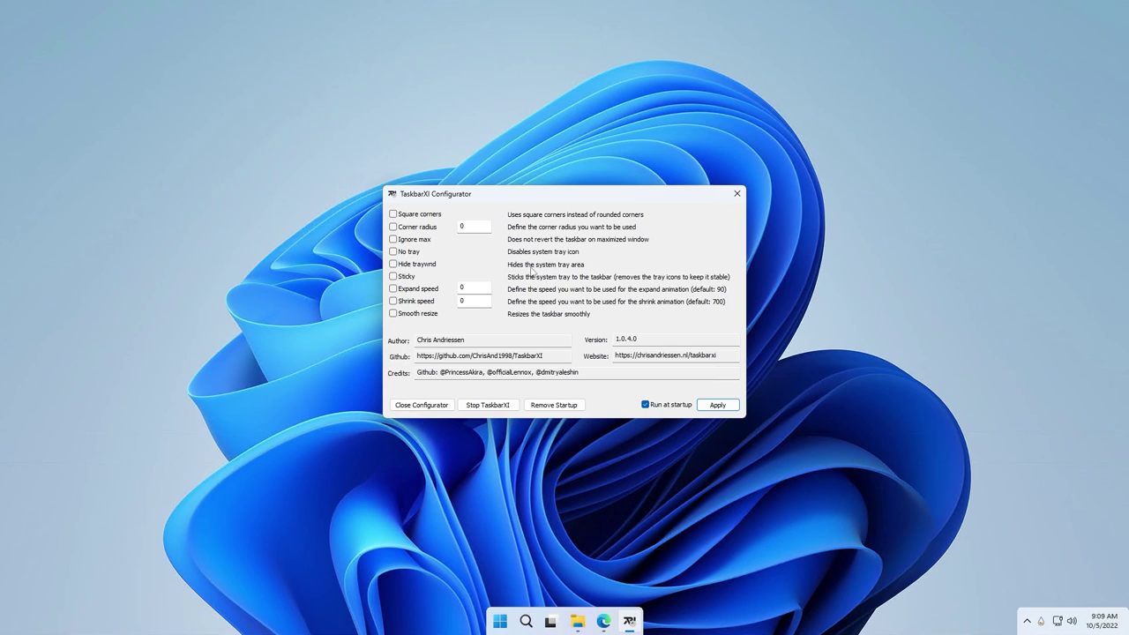
left_click(394, 263)
left_click(718, 405)
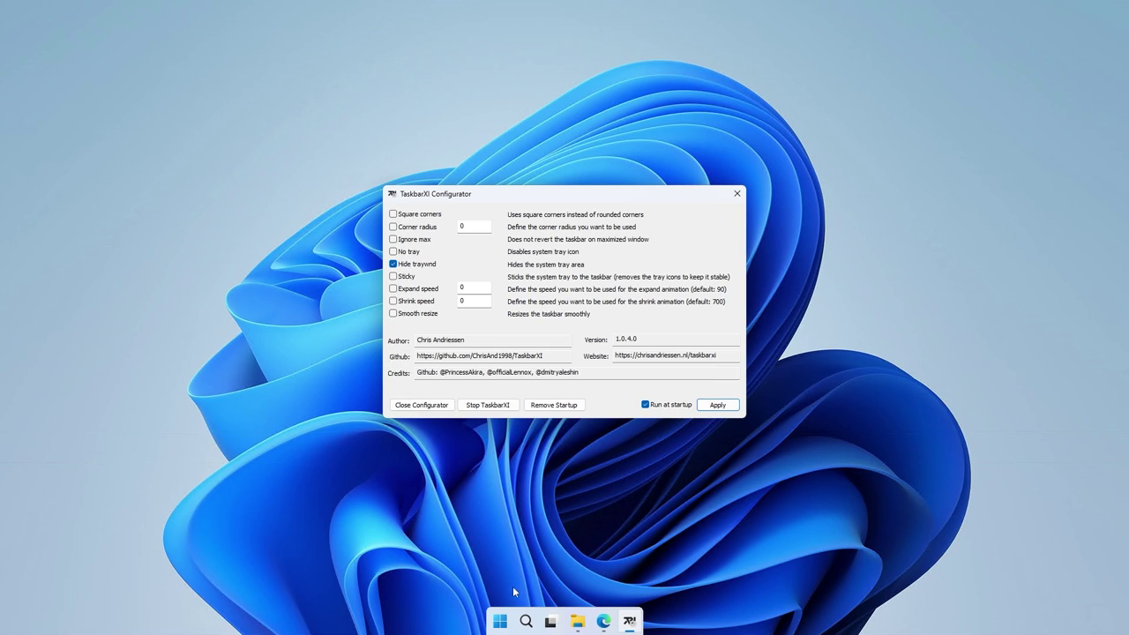
left_click(499, 621)
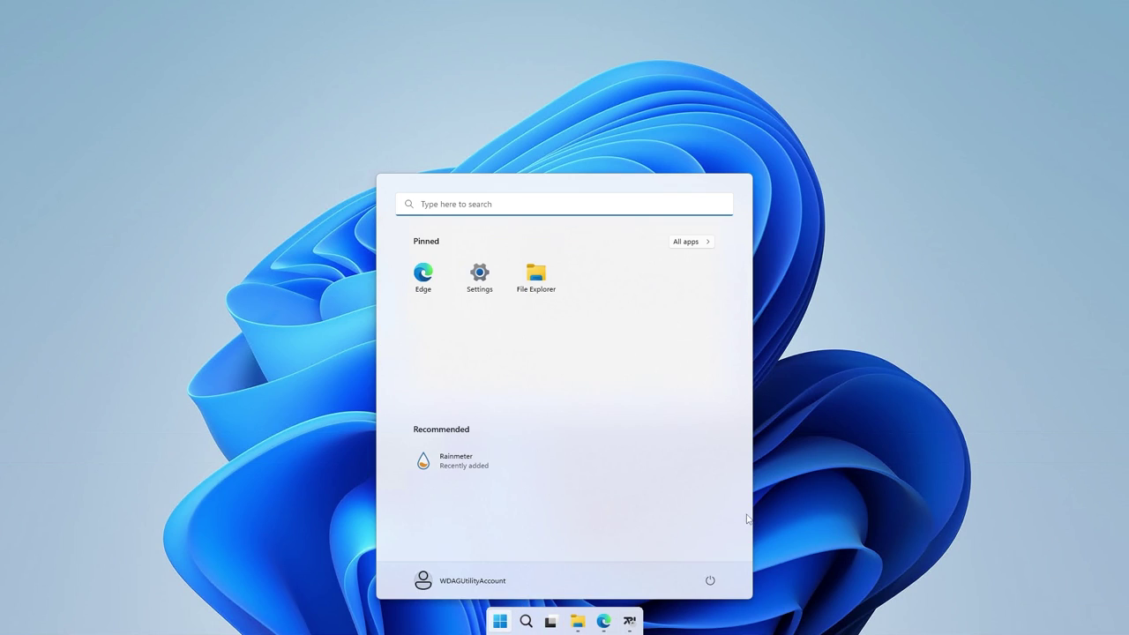
left_click(872, 487)
left_click(718, 405)
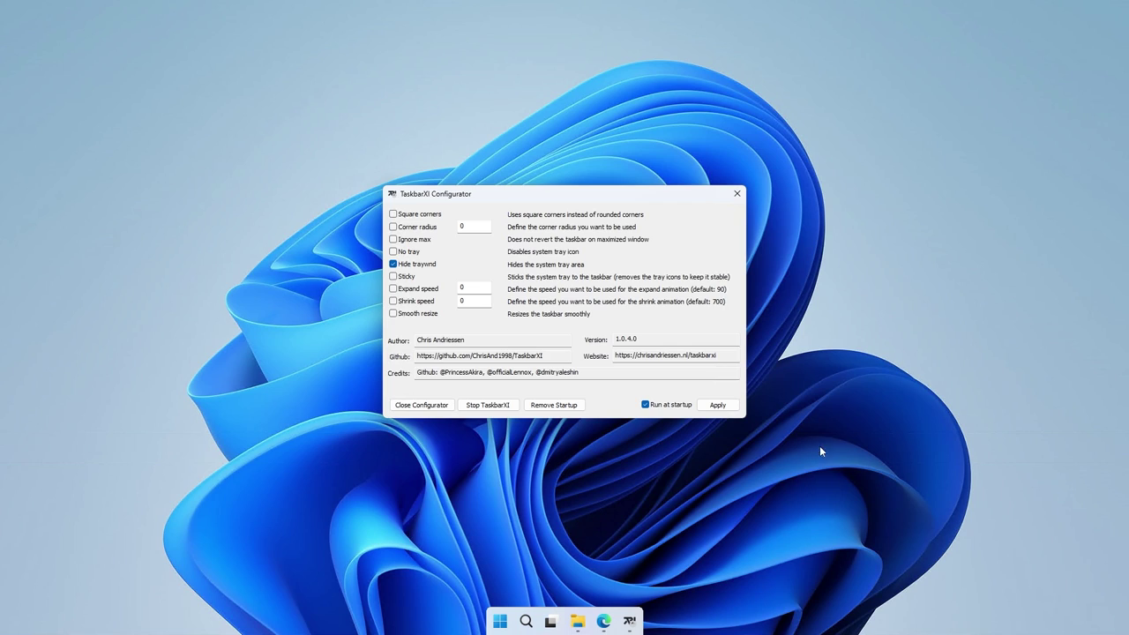
left_click(728, 406)
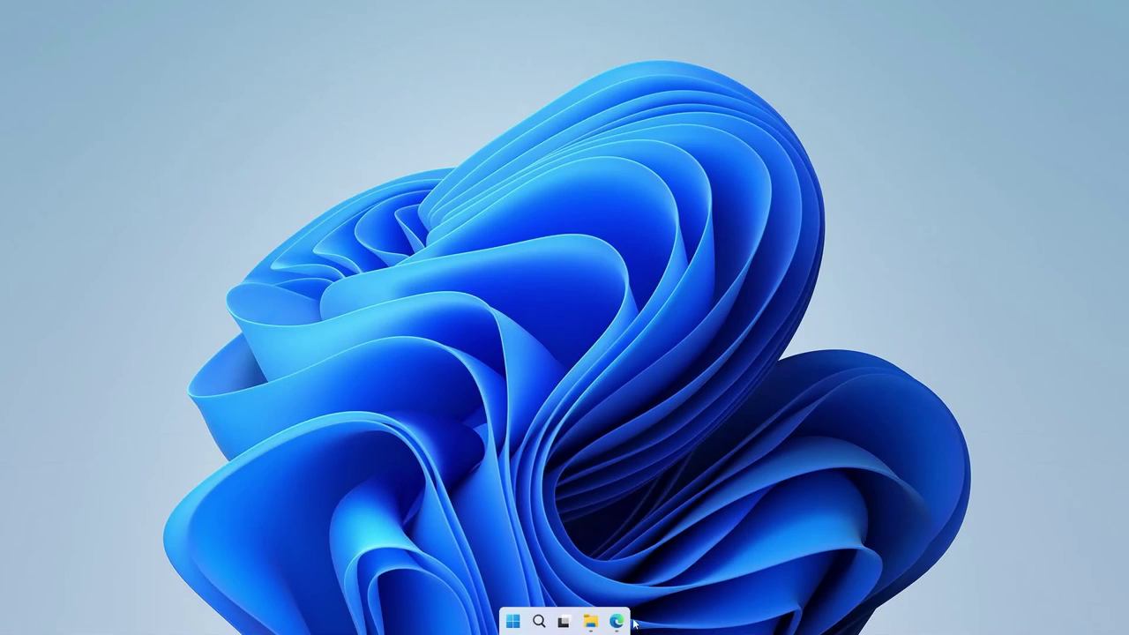
left_click(617, 621)
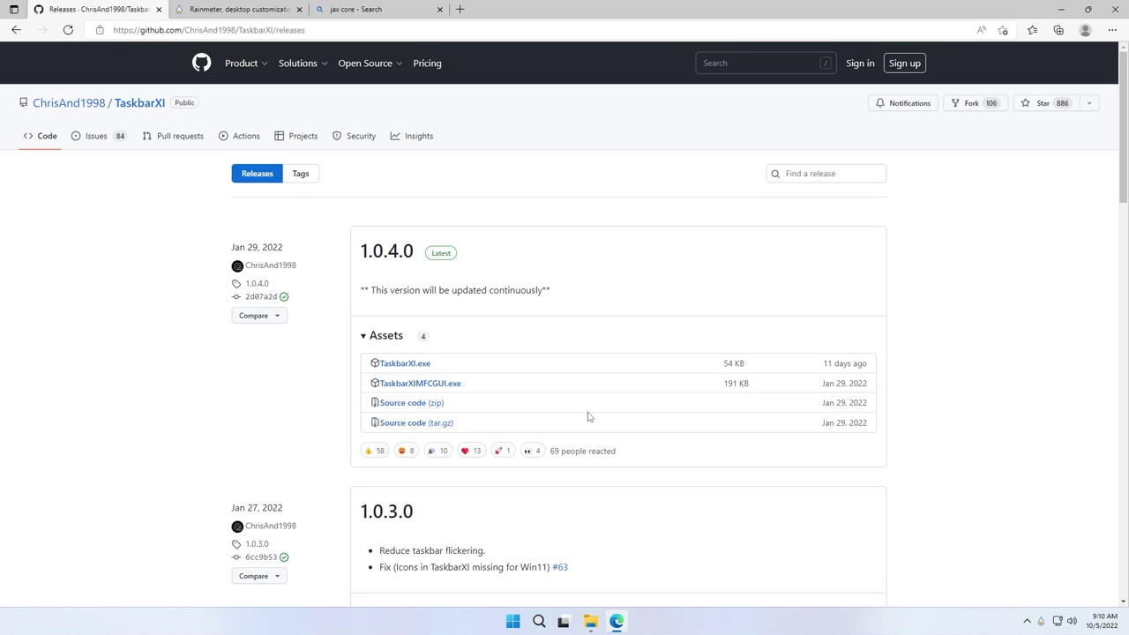
Open the Jax-Core GitHub repository from the Bing results and go to its Releases.
left_click(234, 9)
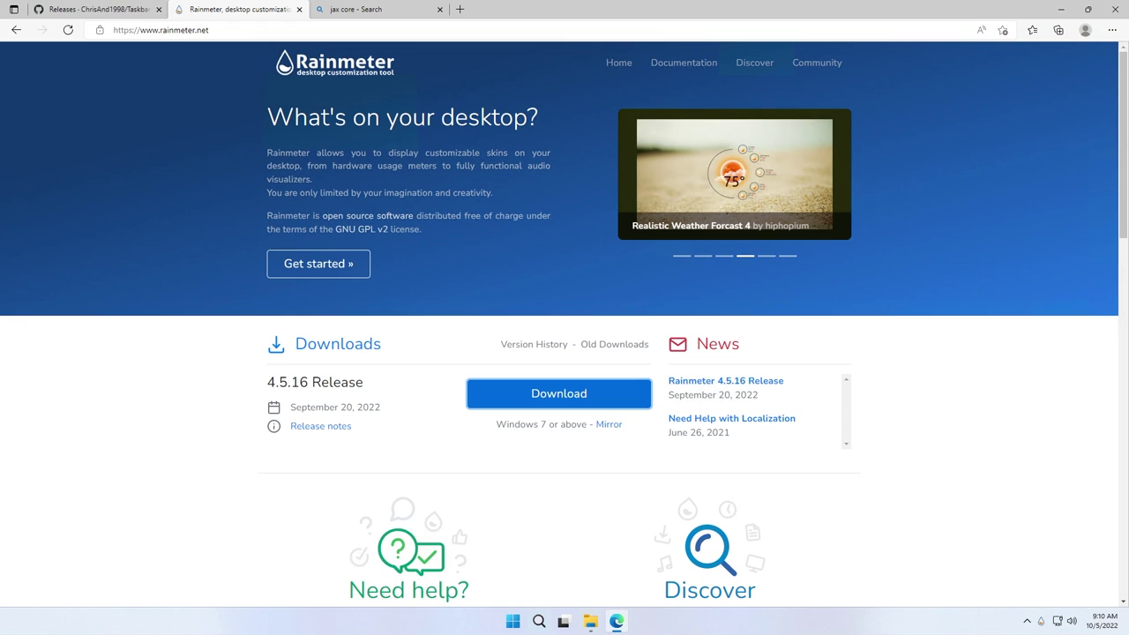
left_click(396, 20)
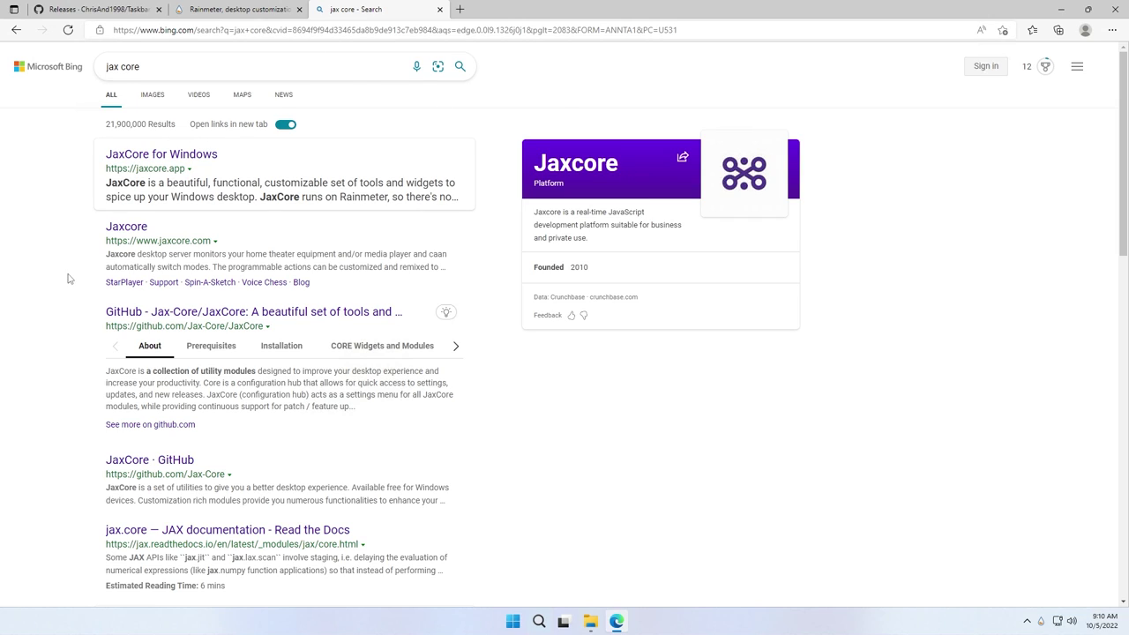
left_click(149, 315)
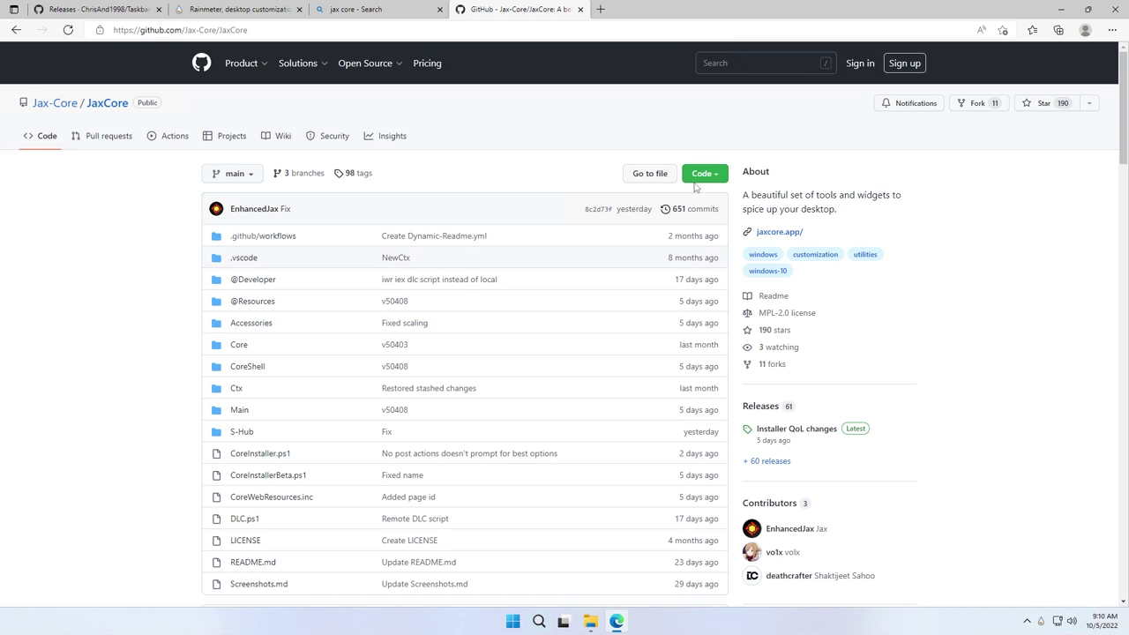
left_click(764, 410)
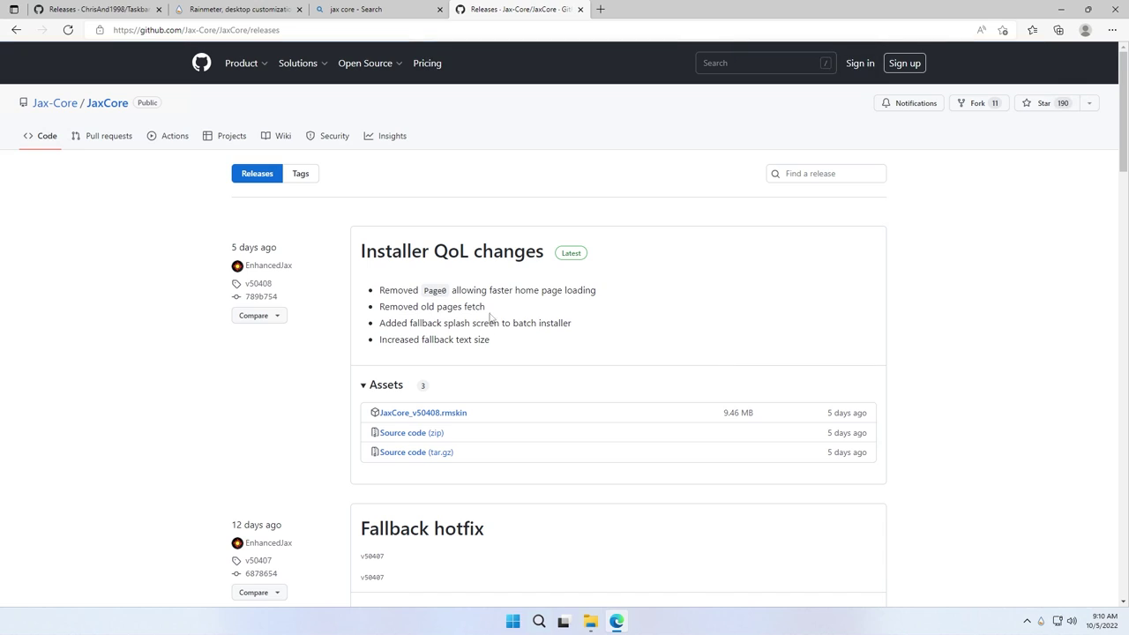
Download JaxCore_v50408.rmskin and install it with the Rainmeter Skin Installer.
left_click(454, 415)
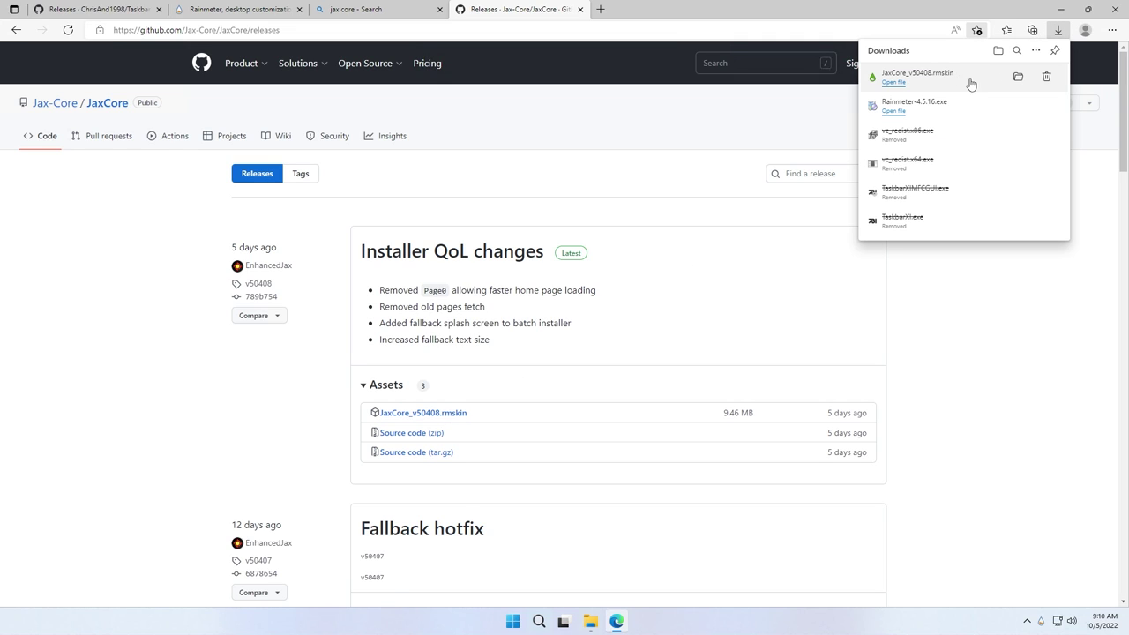
left_click(950, 82)
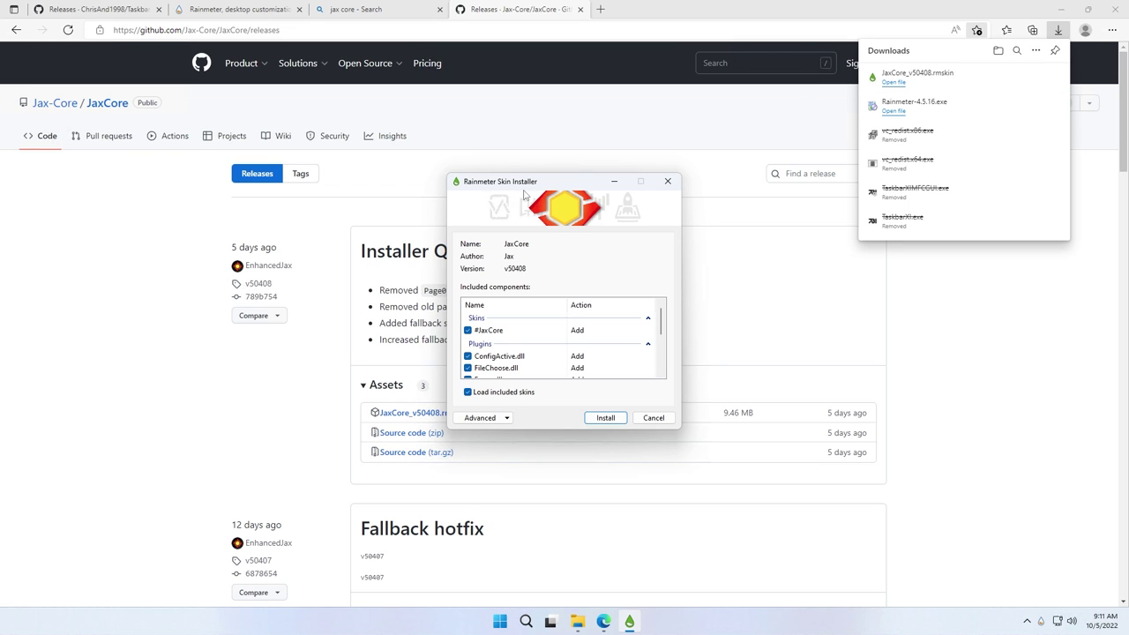
left_click(605, 417)
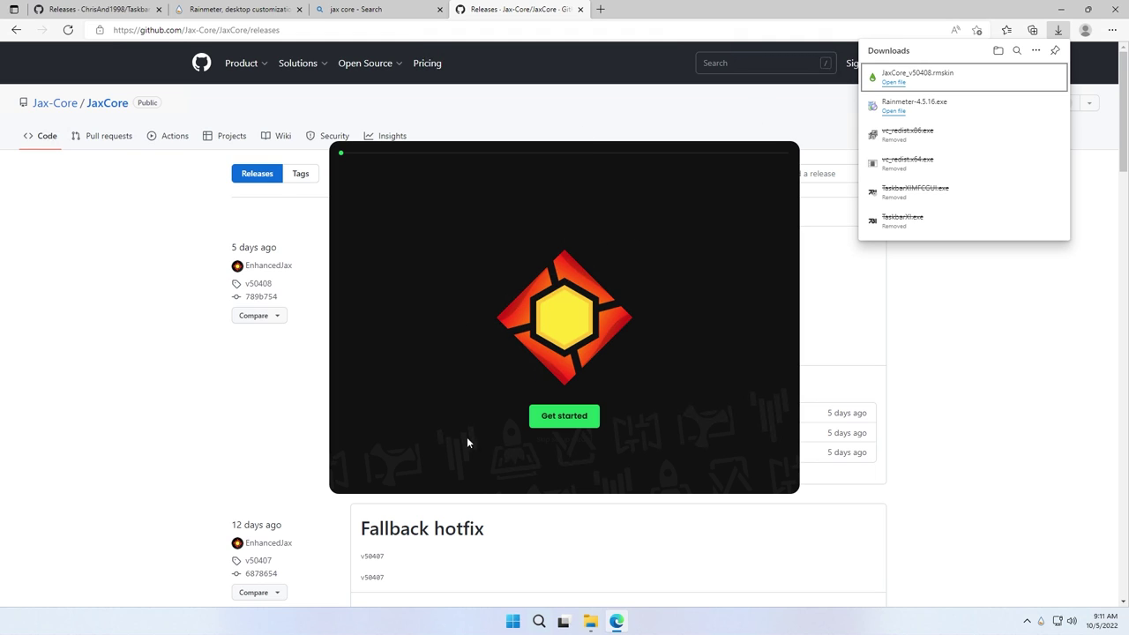
Dismiss the welcome and S-Hub popups, maximise JaxCore, and browse the Library to ModularClocks.
left_click(562, 446)
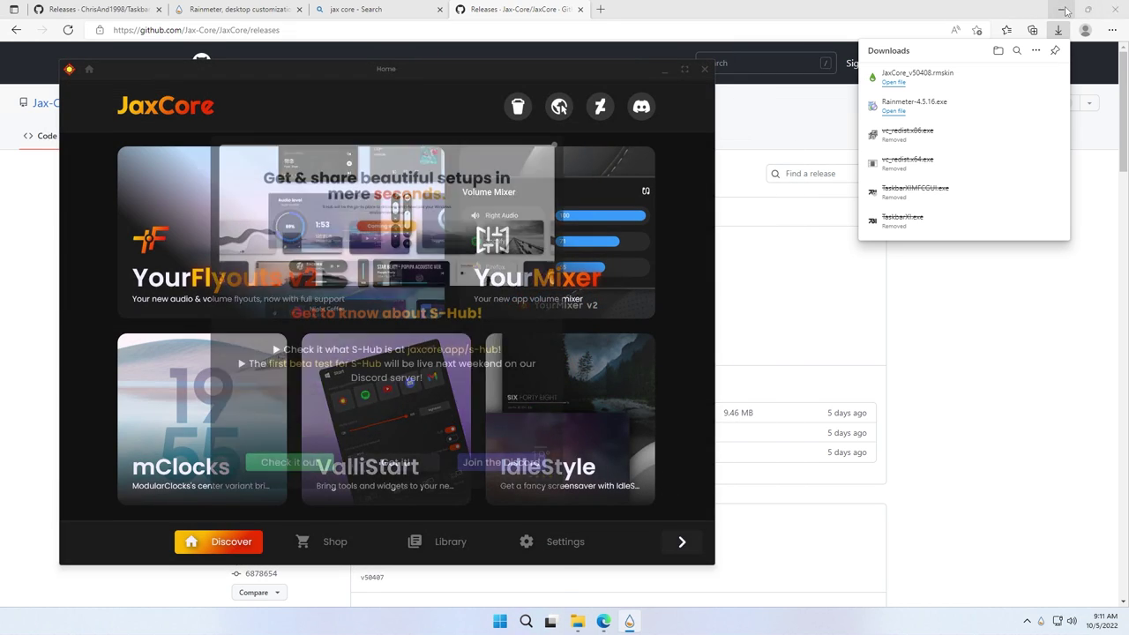
left_click(1065, 10)
left_click(554, 123)
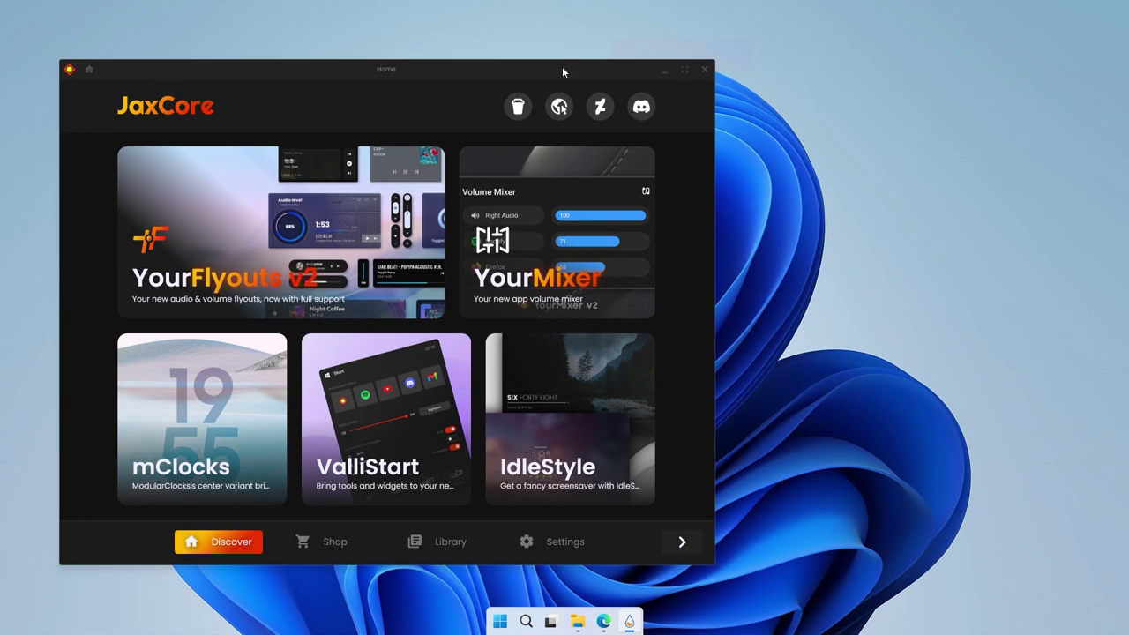
left_click_drag(551, 68, 694, 51)
left_click(844, 54)
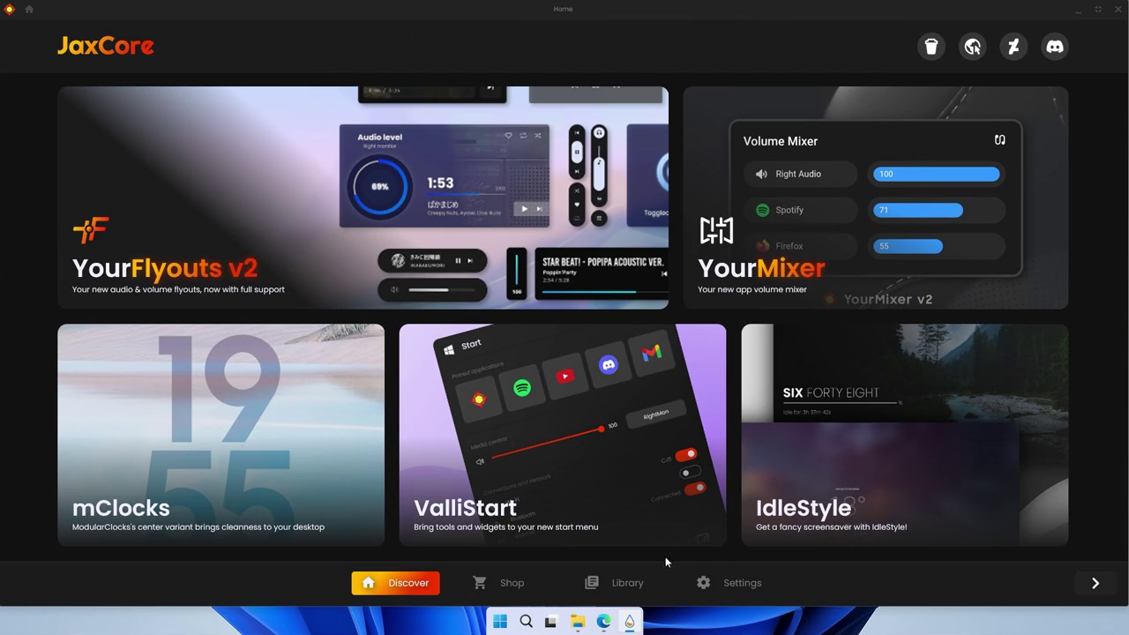
left_click(627, 587)
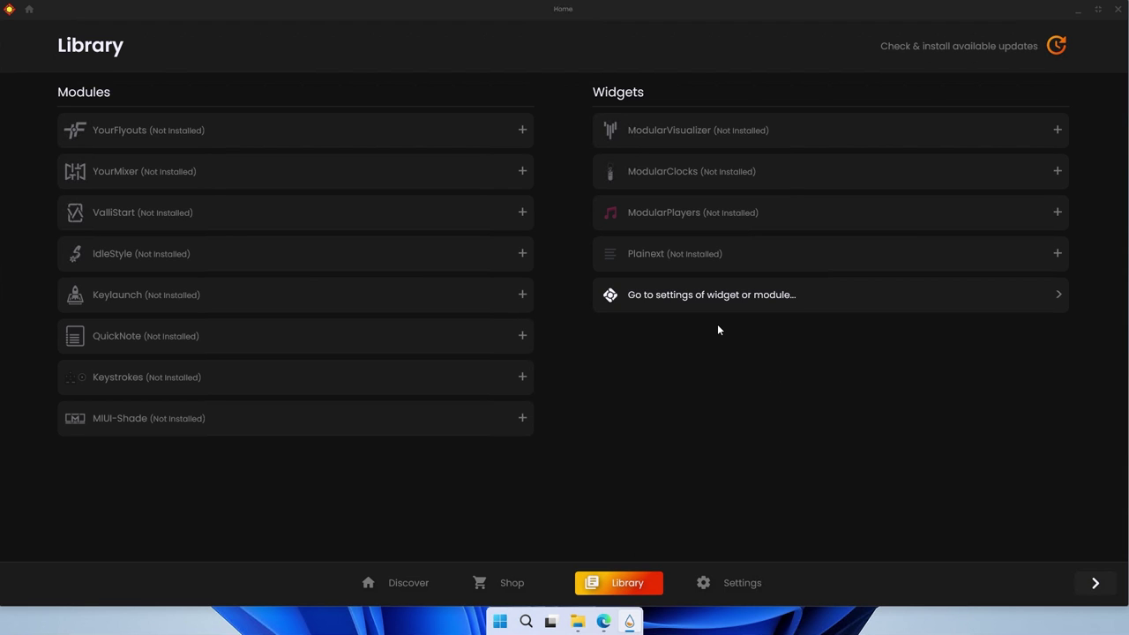
left_click(741, 173)
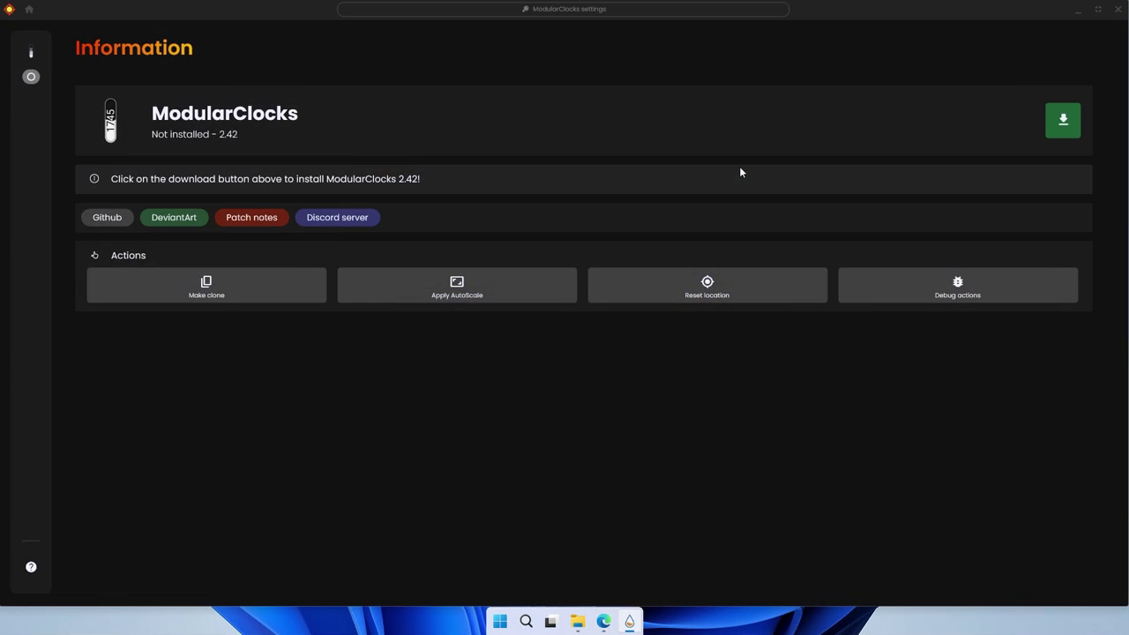
Install ModularClocks 2.42, then shrink and reposition its settings window and minimise Edge.
left_click(1063, 123)
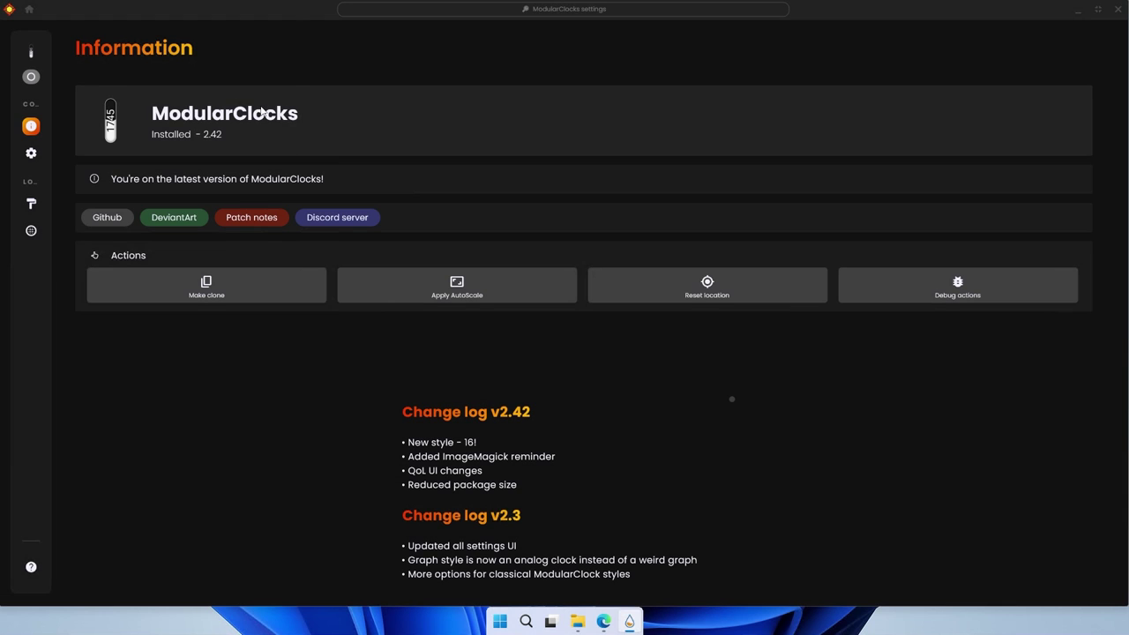
left_click(1098, 10)
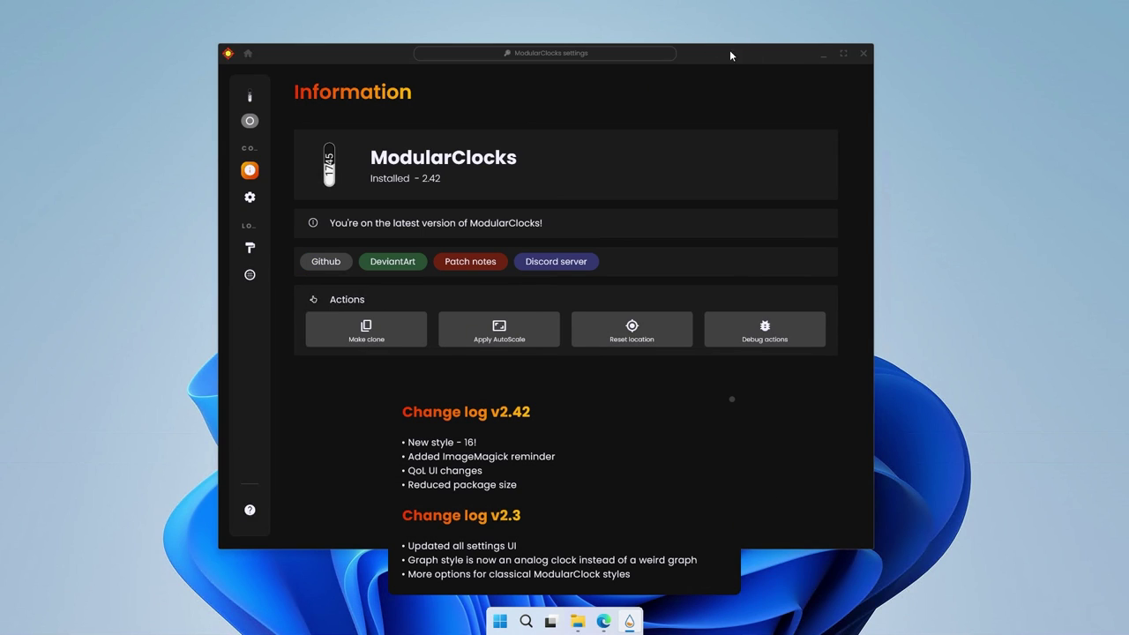
left_click_drag(710, 52, 939, 28)
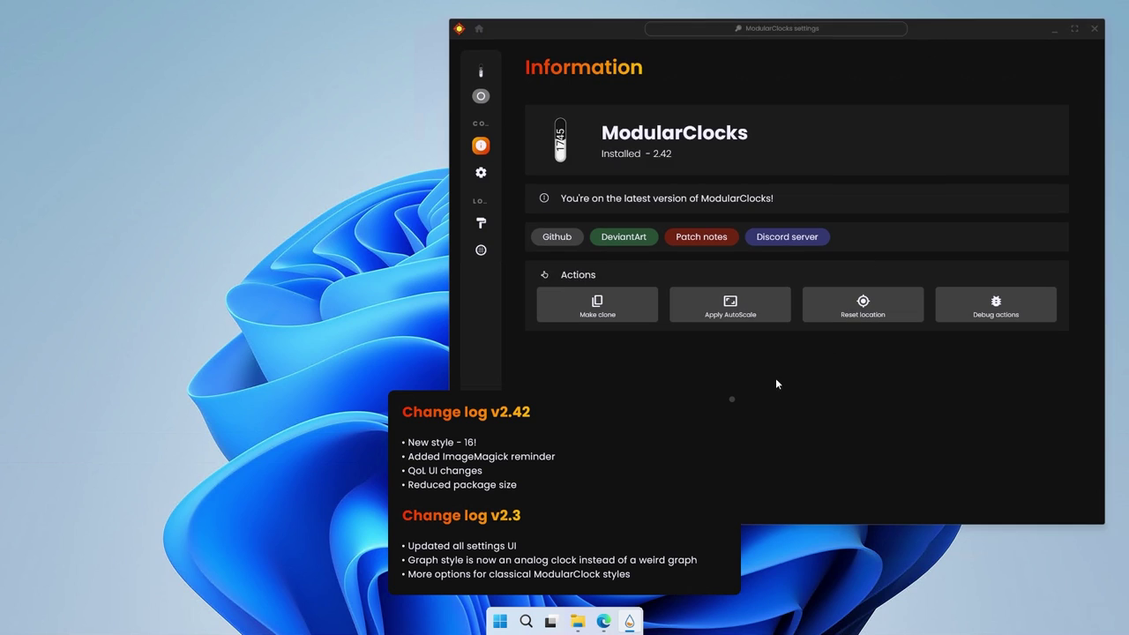
left_click(603, 621)
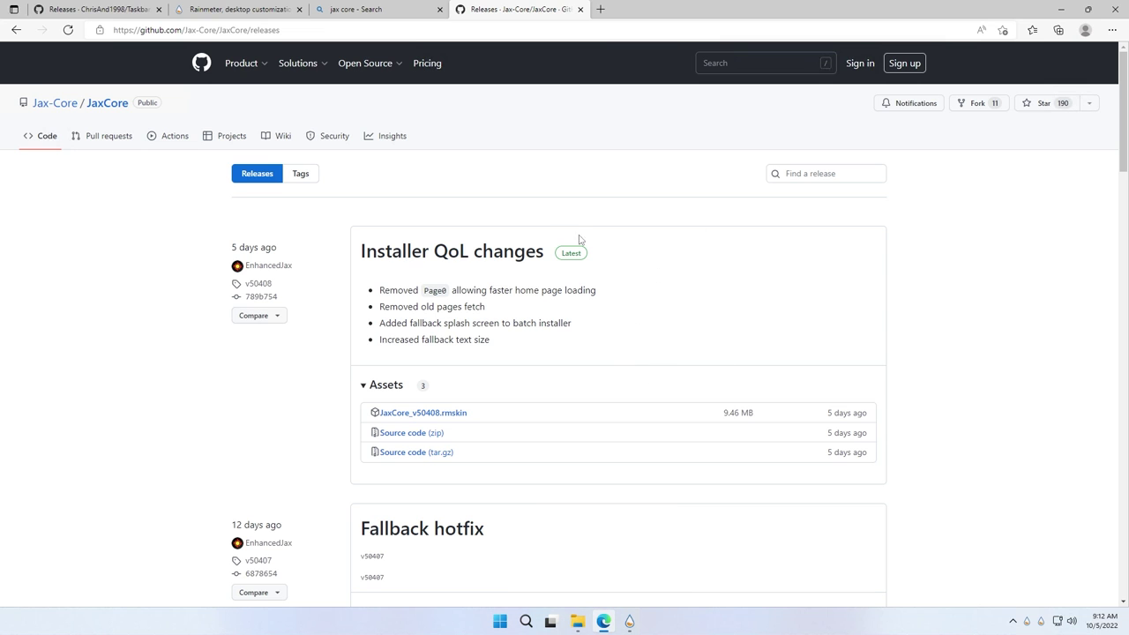
left_click(605, 621)
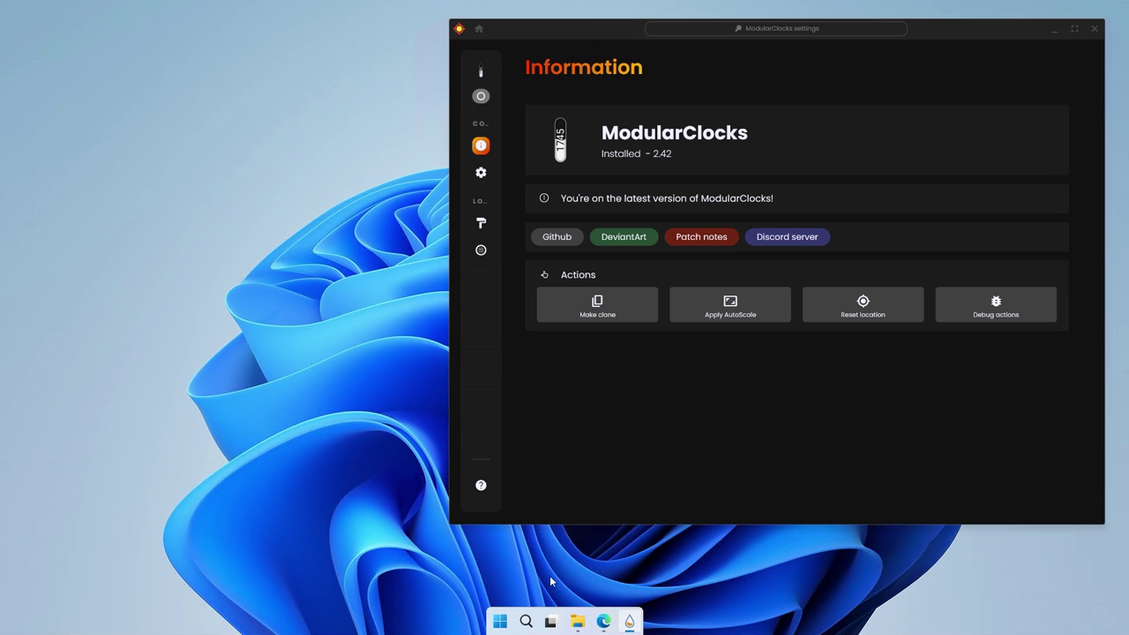
left_click(603, 621)
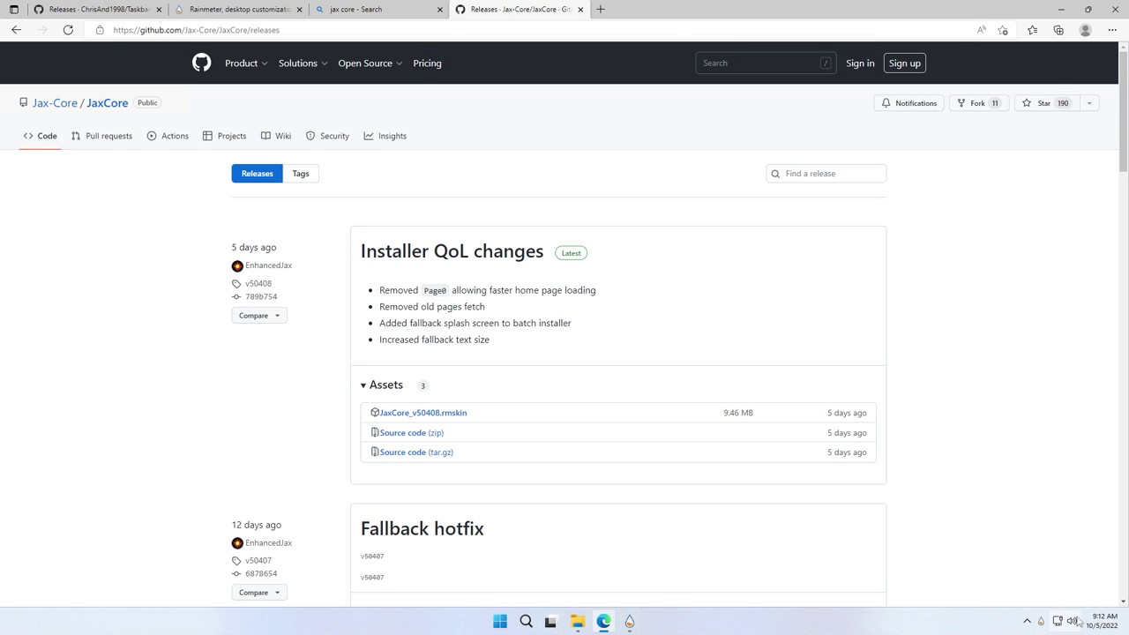
left_click(616, 621)
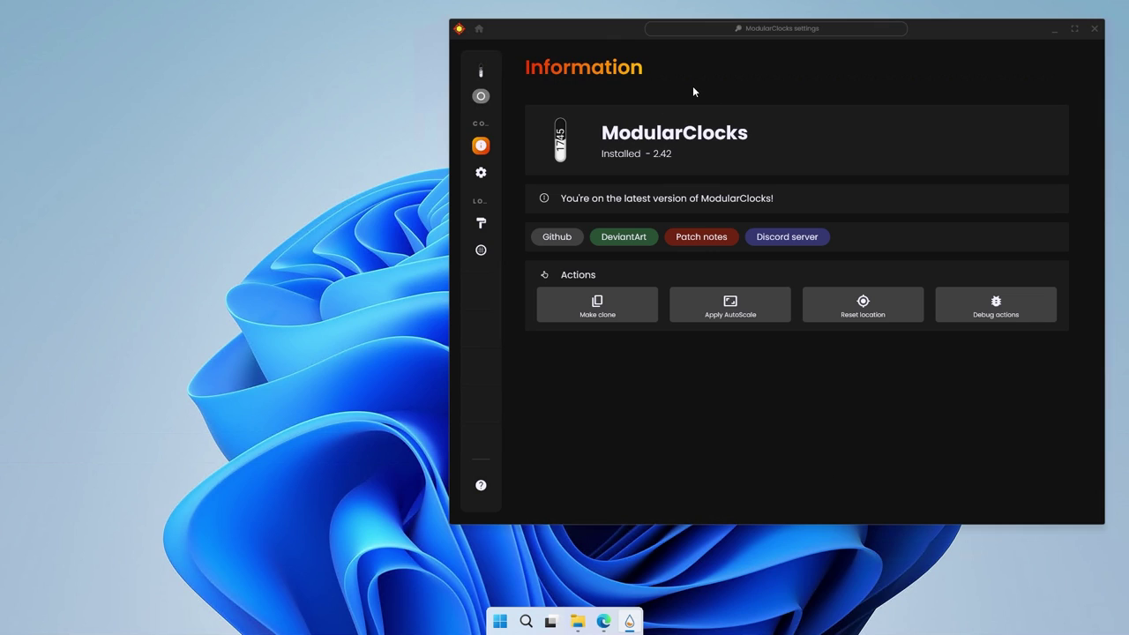
mouse_move(492, 101)
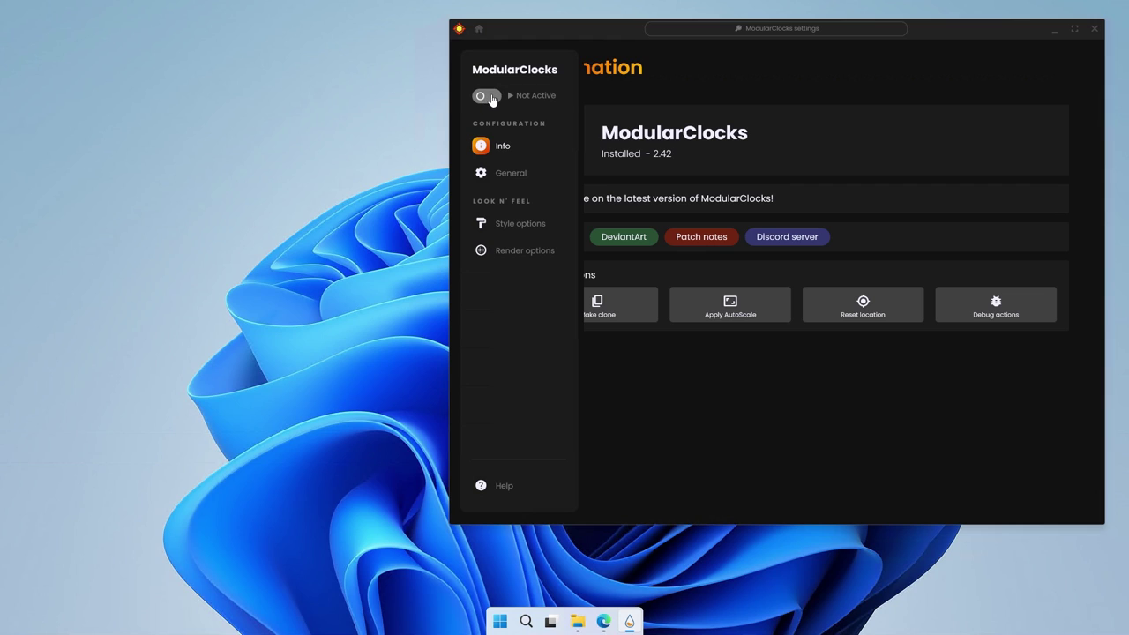
Activate ModularClocks, reposition the desktop clock, and pick clock style 16 under General.
left_click(490, 97)
left_click_drag(225, 75, 289, 151)
mouse_move(503, 181)
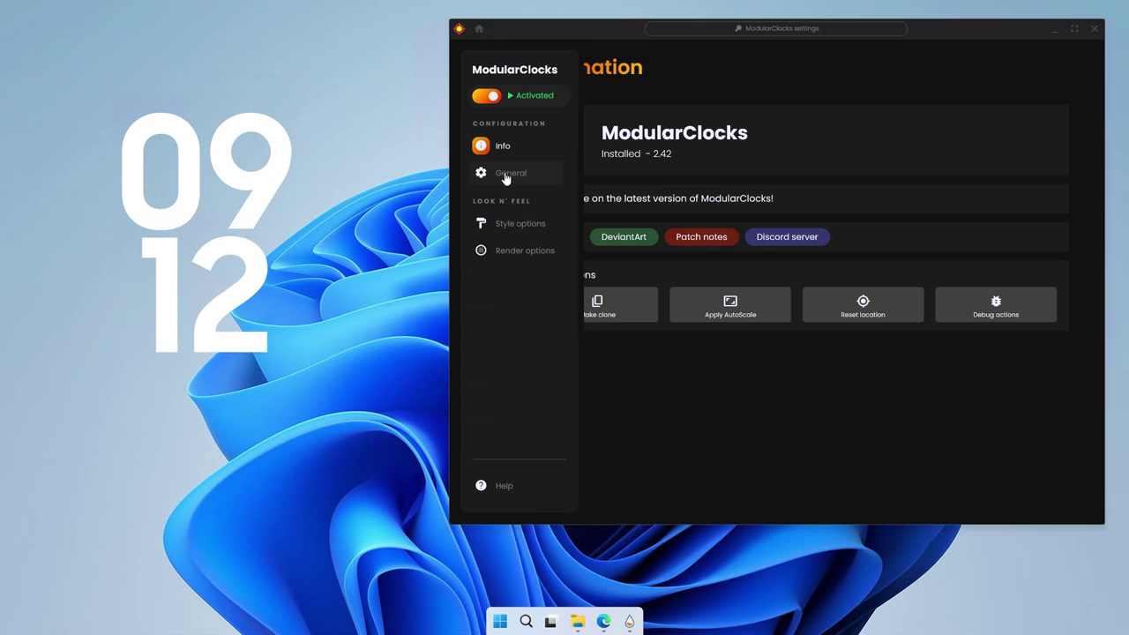
left_click(514, 175)
scroll(853, 392, "down", 1)
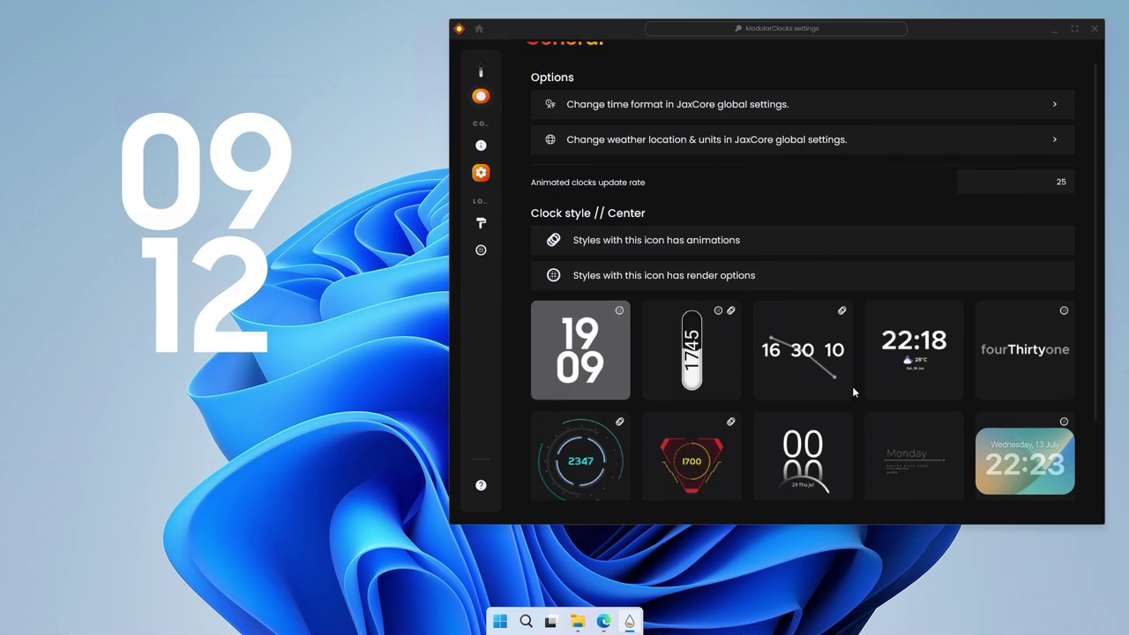
scroll(853, 392, "down", 3)
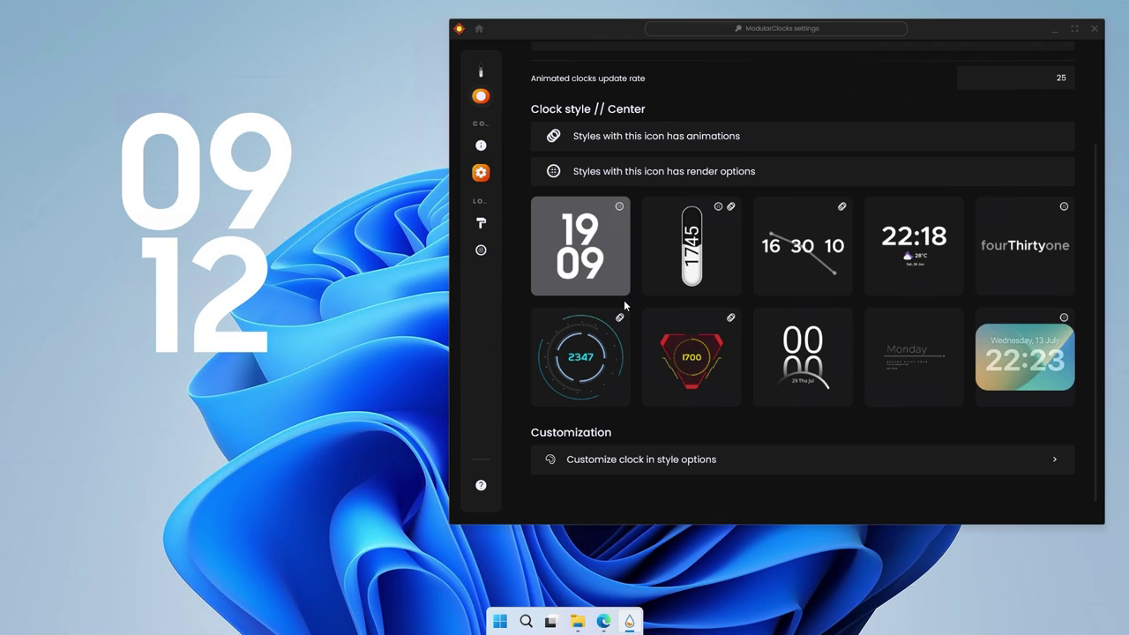
left_click(1039, 359)
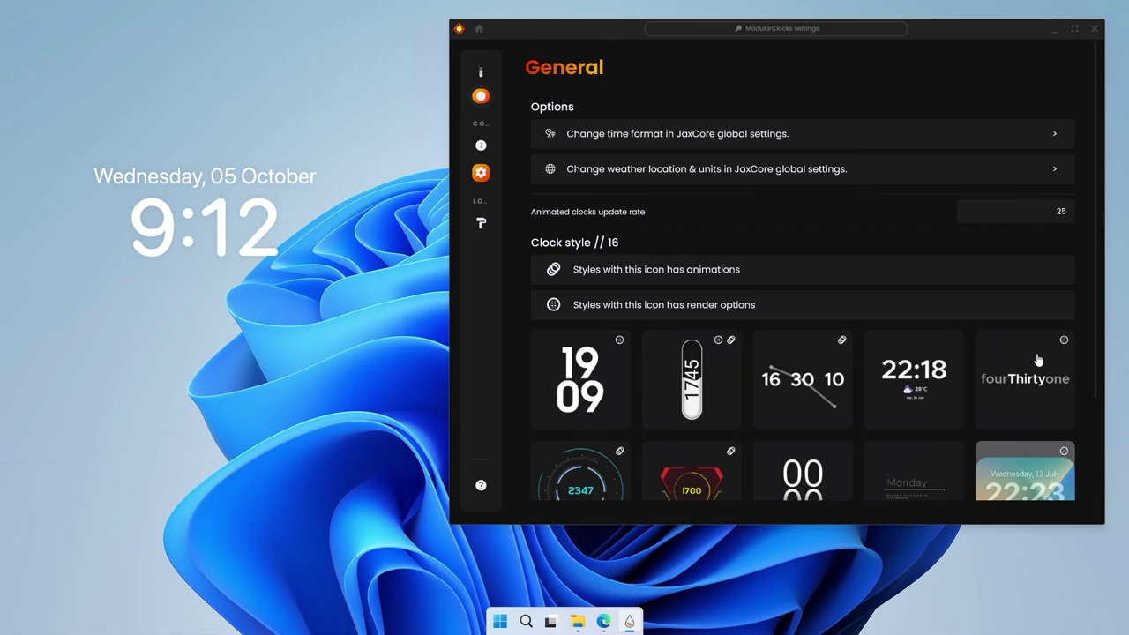
scroll(1036, 370, "down", 2)
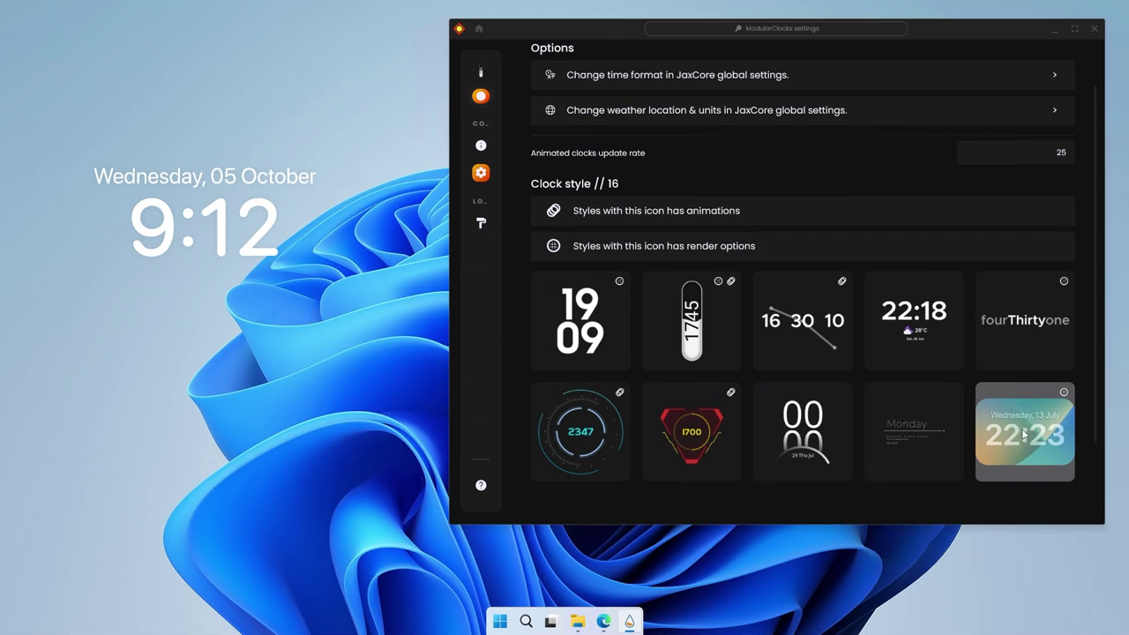
scroll(1027, 414, "down", 1)
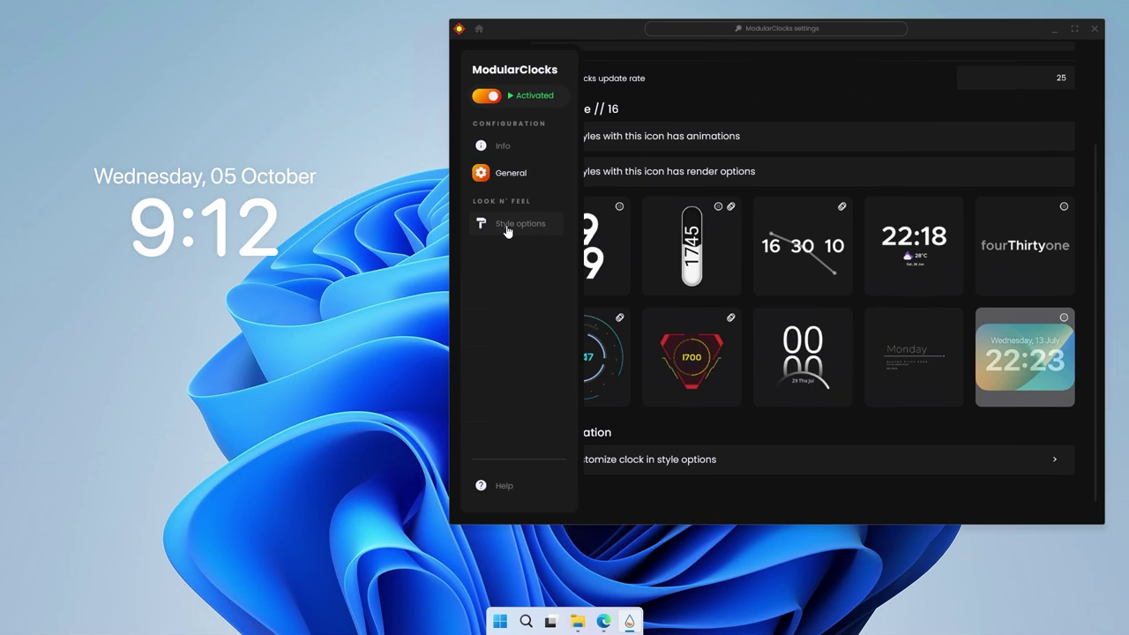
Review style 16's Appearance options and open the ImageMagick requirement page from its banner.
left_click(505, 231)
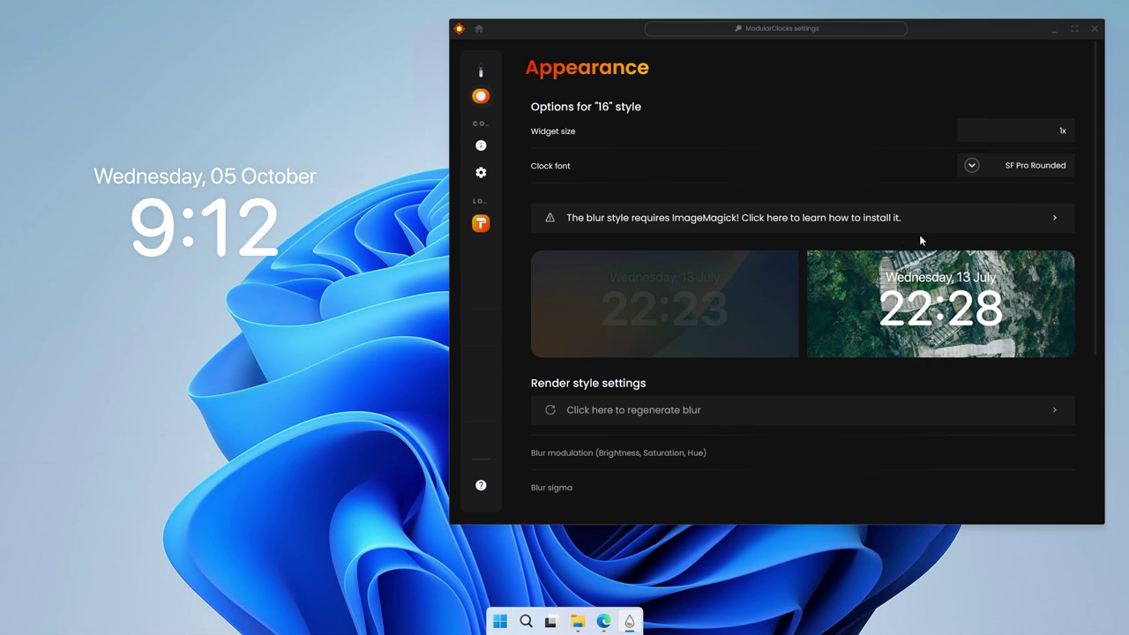
scroll(817, 327, "down", 3)
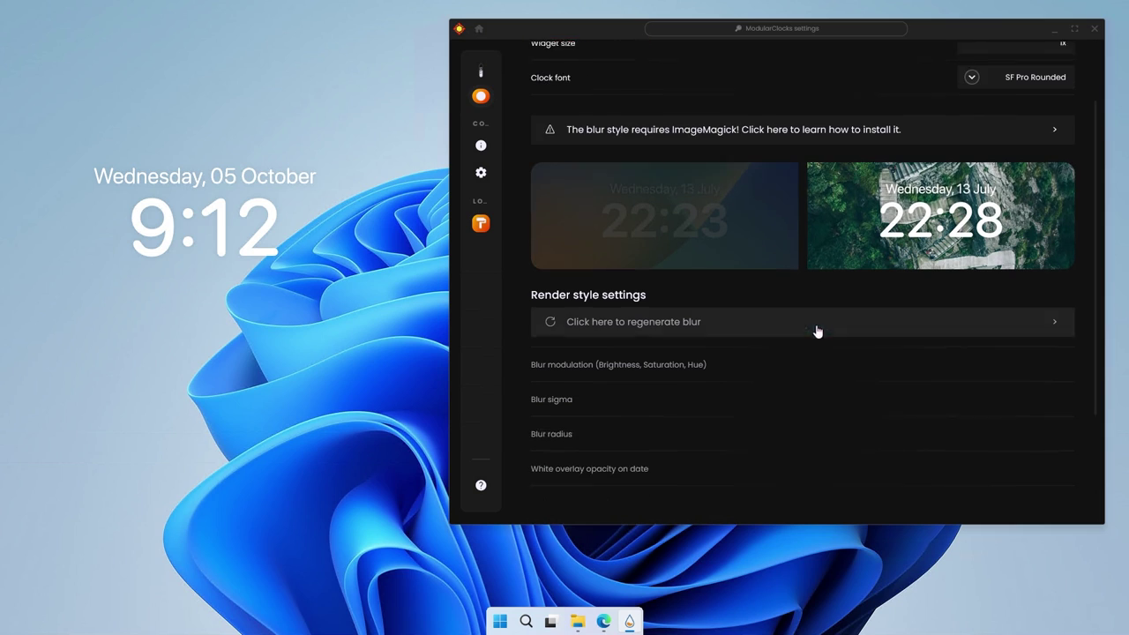
scroll(786, 328, "up", 3)
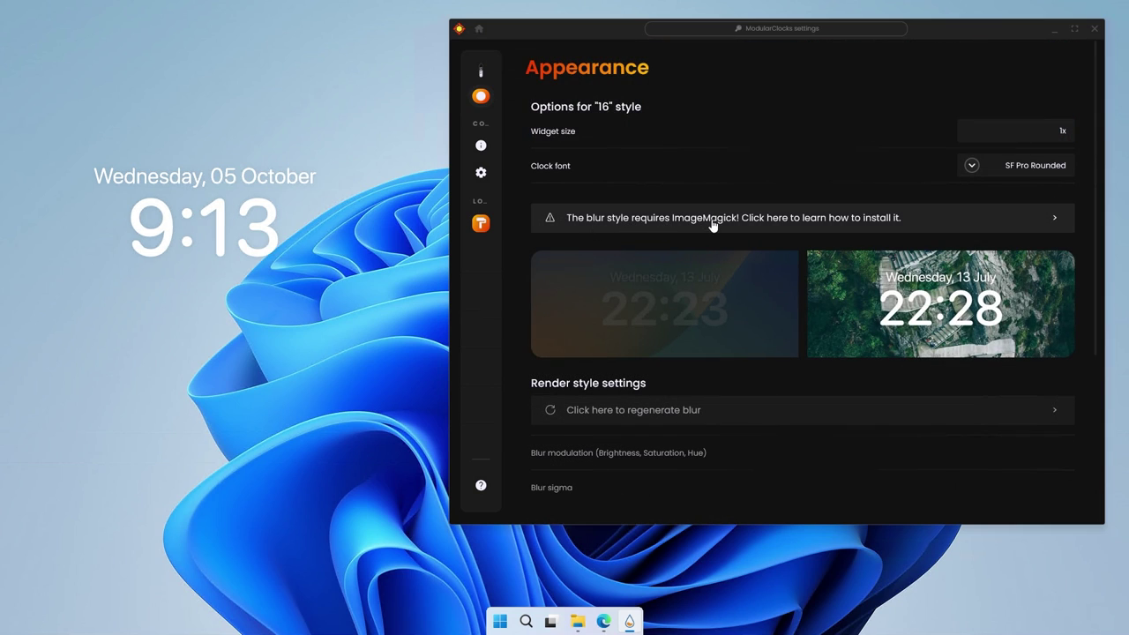
left_click(809, 218)
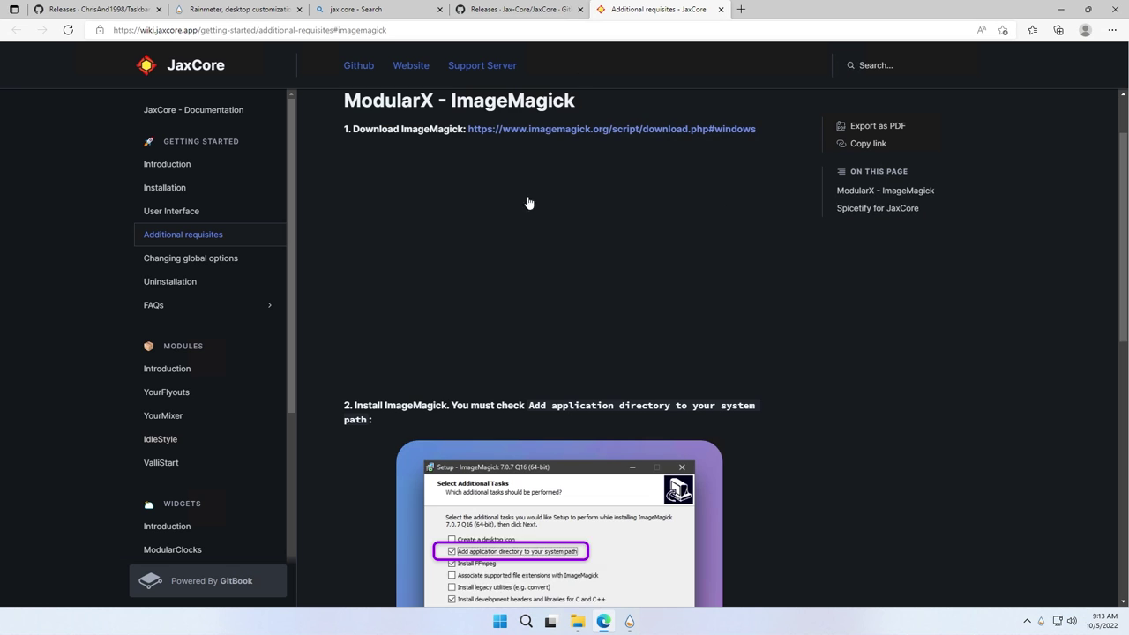
Download ImageMagick-7.1.0-49-Q16-HDRI-x64-dll.exe from the imagemagick.org Windows binary release page.
left_click(526, 131)
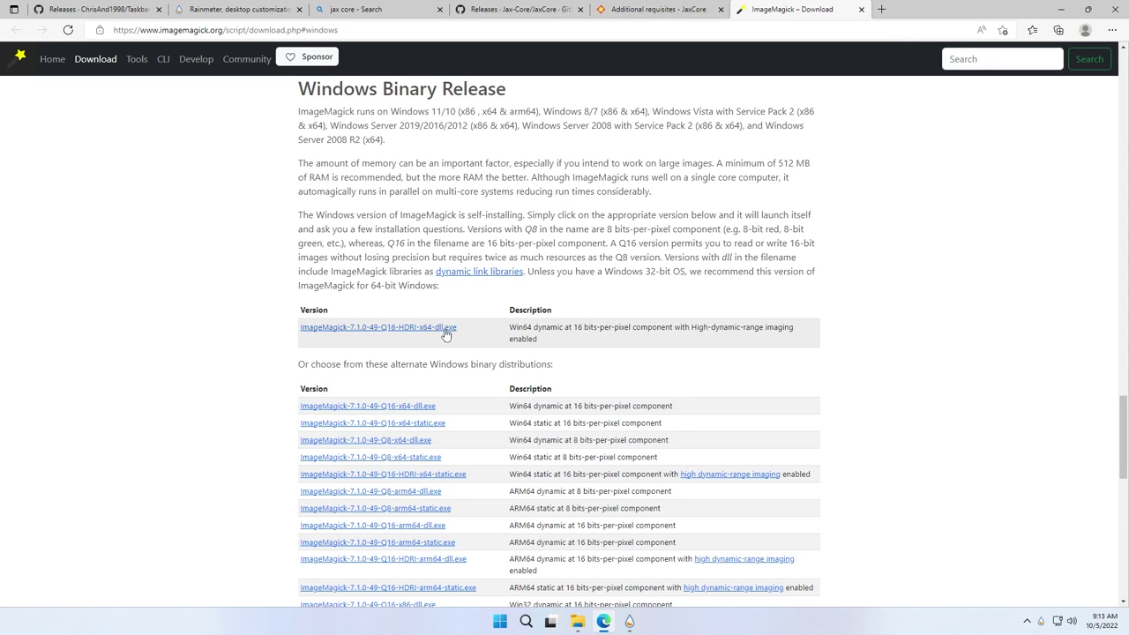
left_click(396, 330)
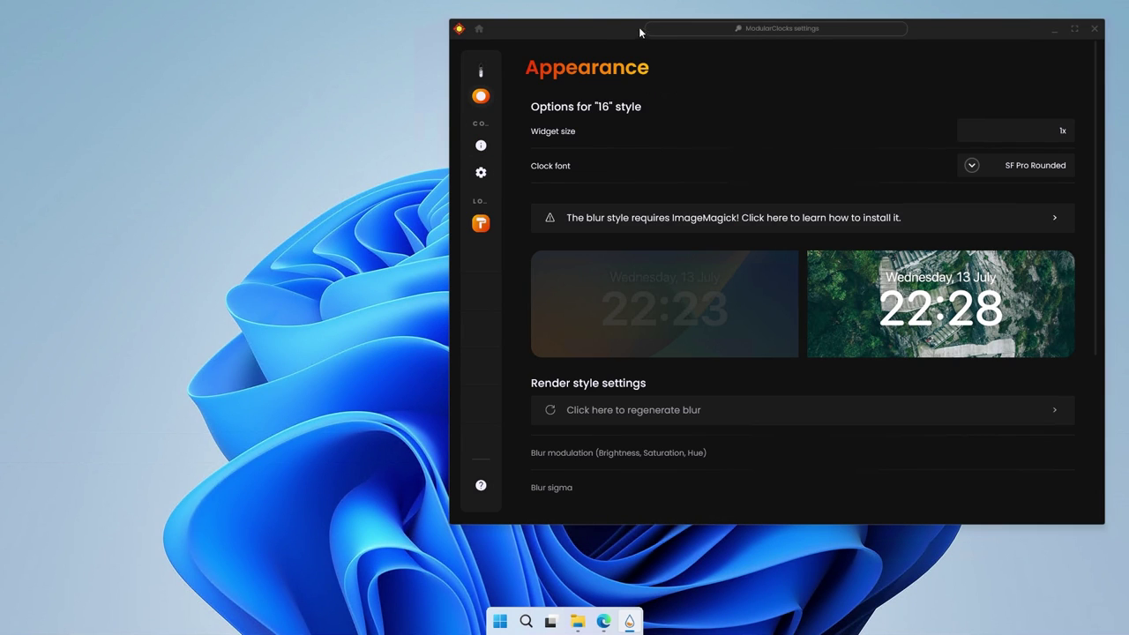
left_click_drag(639, 26, 761, 48)
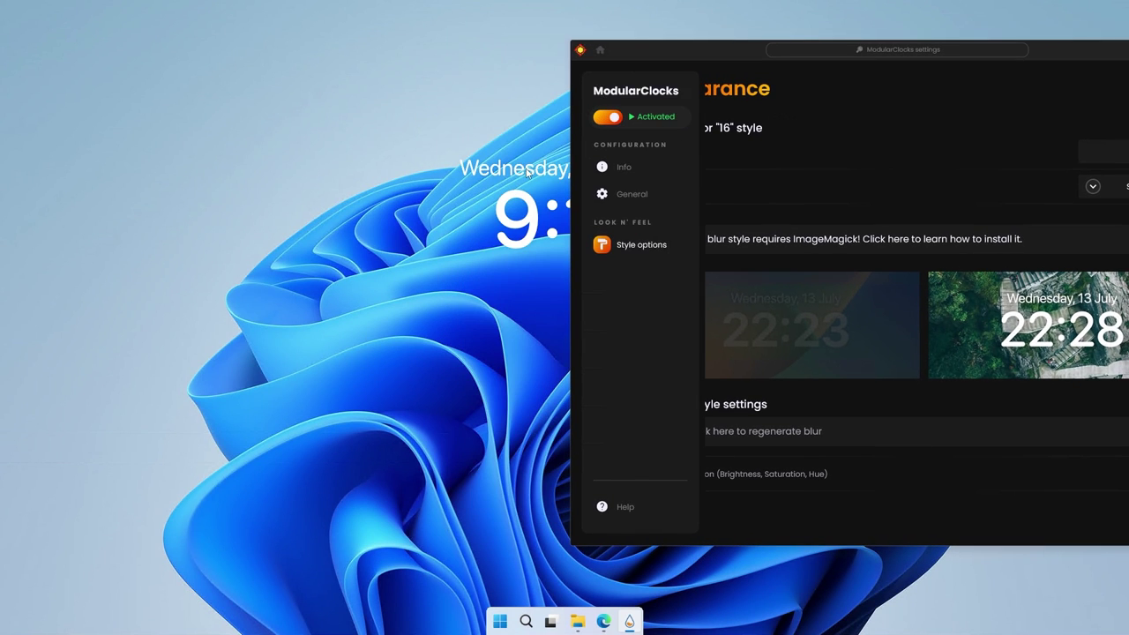
Switch ModularClocks style 16 to its blur variant and regenerate the blurred clock background.
left_click(794, 329)
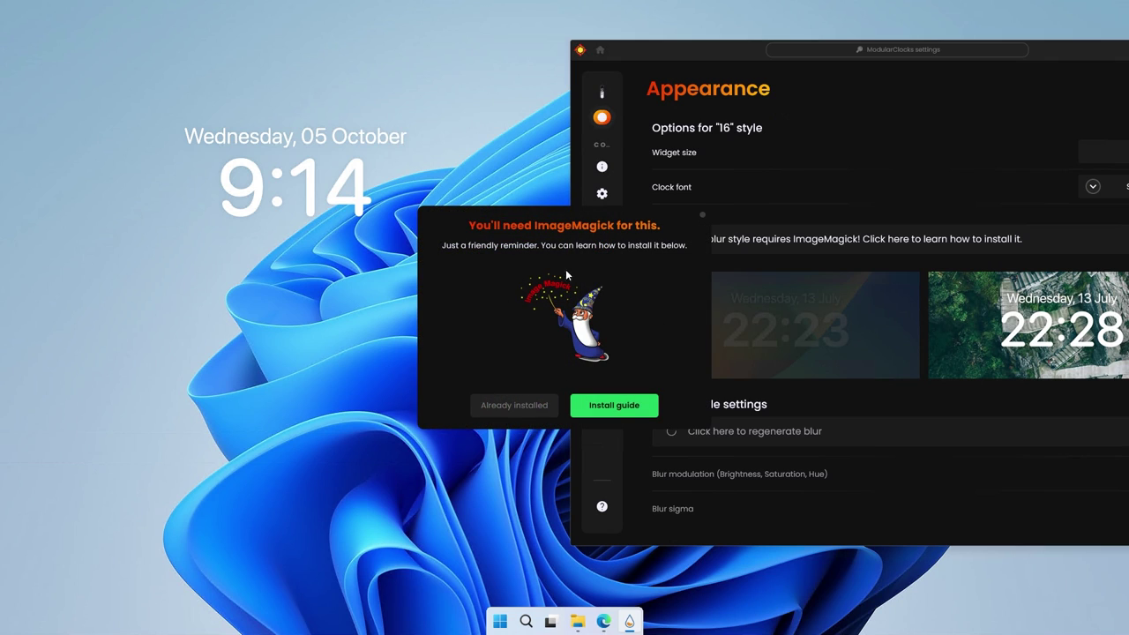
left_click(494, 411)
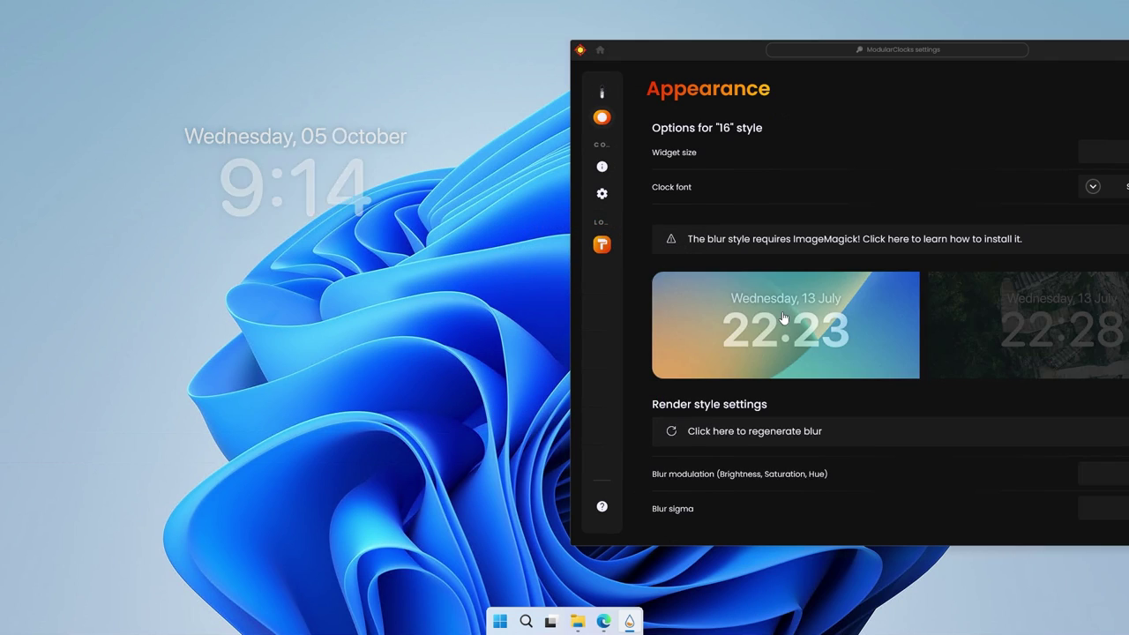
left_click(569, 241)
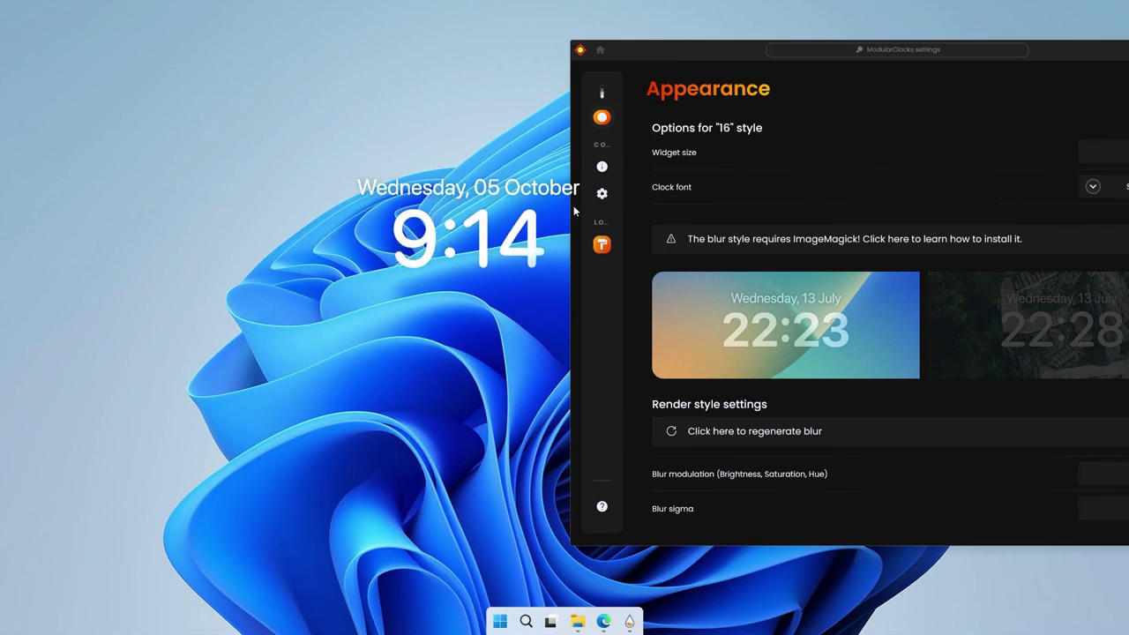
Look over the Appearance page's render settings, then return to the JaxCore home page.
left_click_drag(753, 50, 741, 34)
scroll(675, 327, "down", 3)
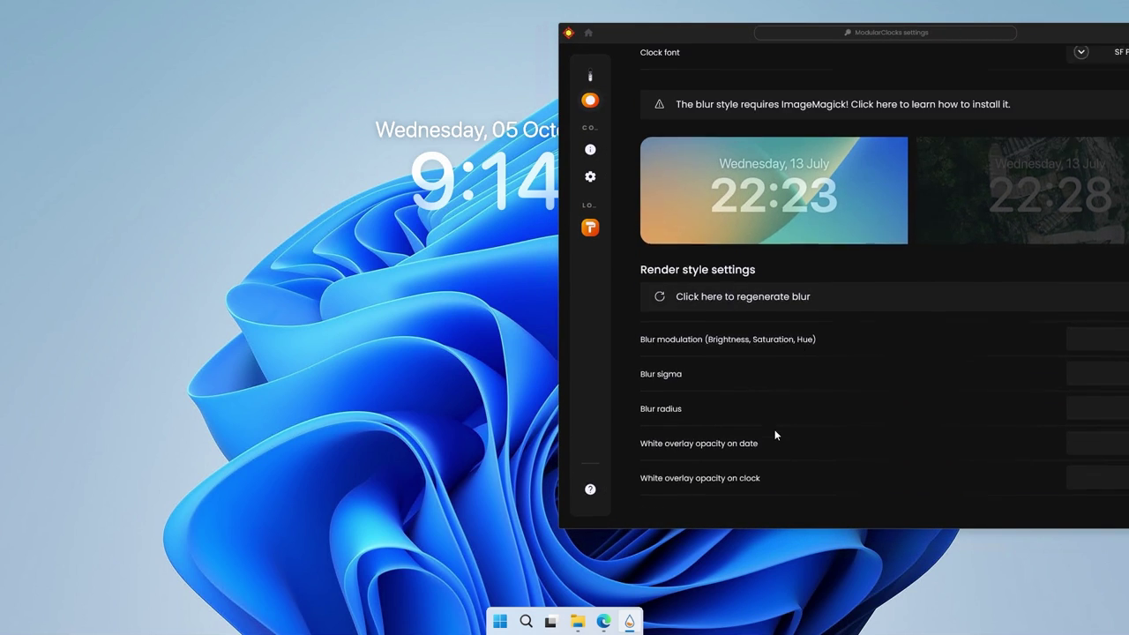
scroll(755, 307, "up", 3)
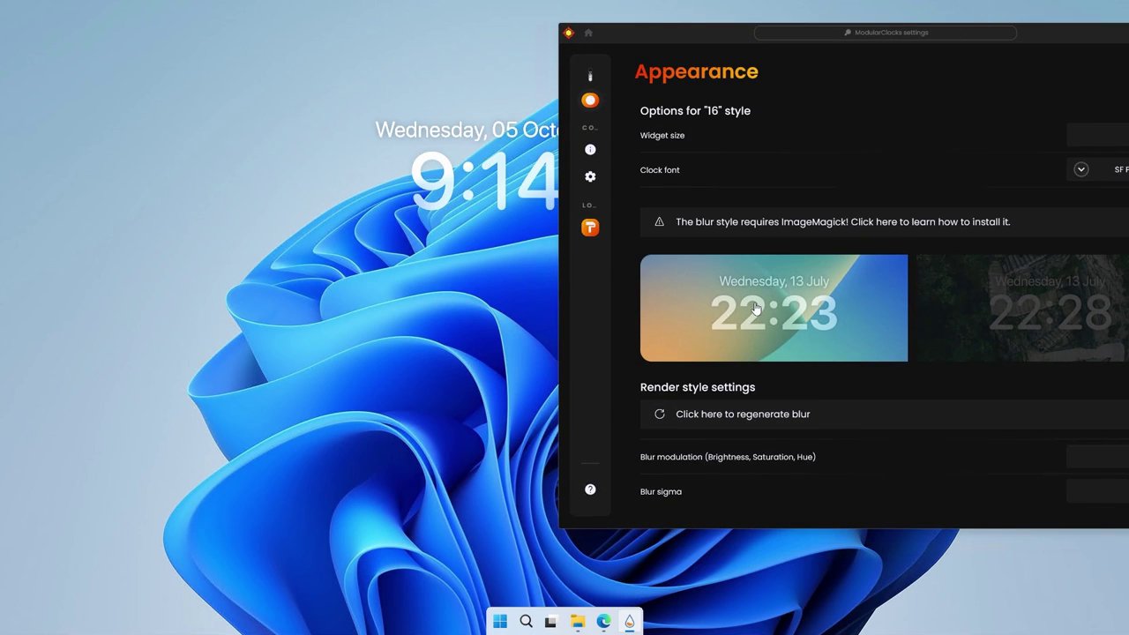
left_click(588, 39)
Install ModularPlayers 2.64 from the Library's Widgets section and activate it.
left_click_drag(659, 35, 304, 34)
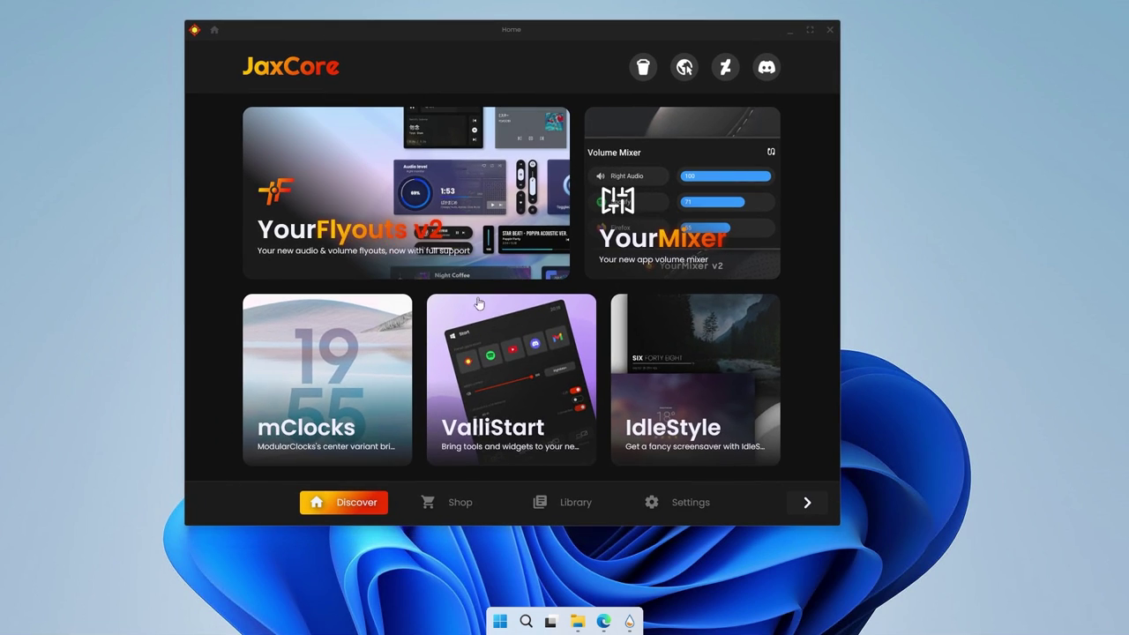
left_click(577, 504)
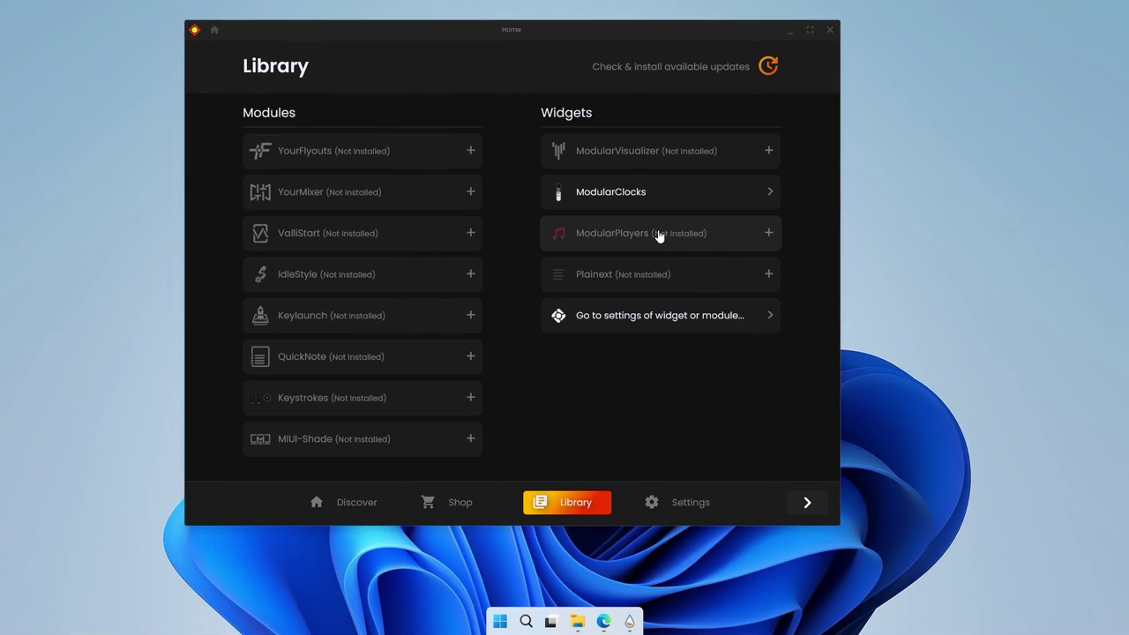
left_click(659, 235)
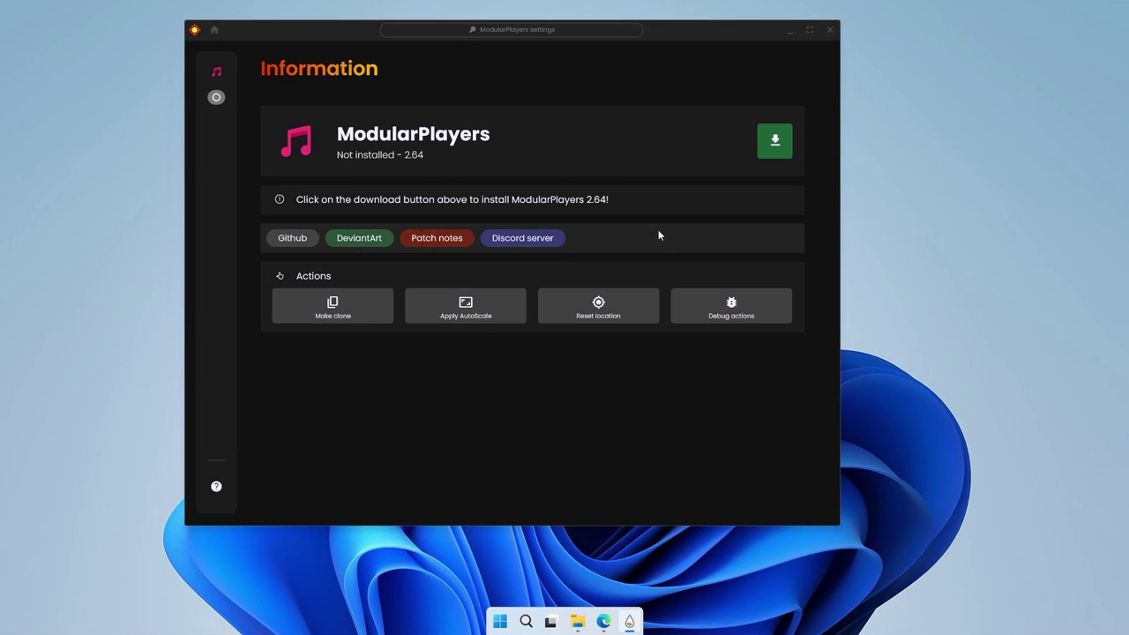
left_click(787, 152)
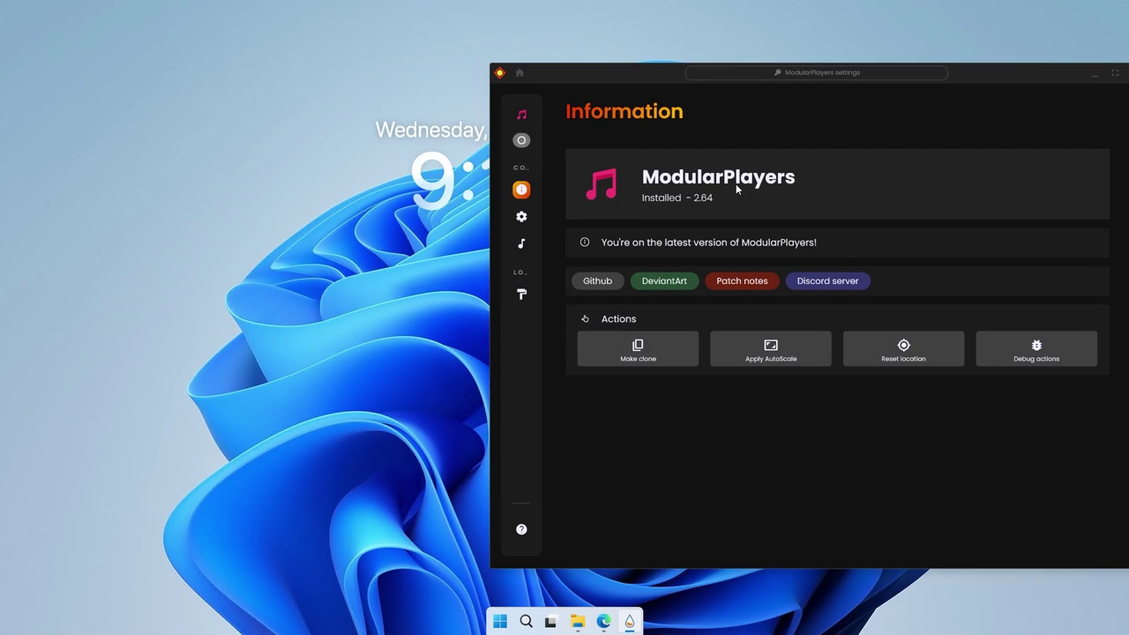
left_click(524, 144)
Place the media player widget mid-left on the desktop and switch it to the 16 layout.
left_click_drag(80, 50, 362, 327)
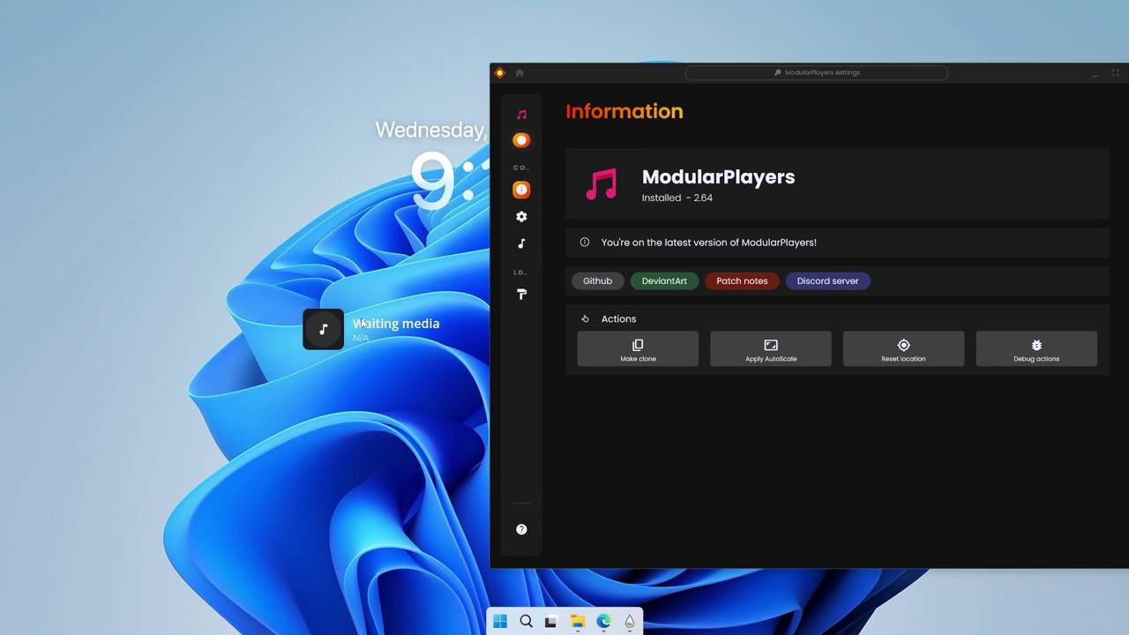
mouse_move(517, 215)
left_click(574, 220)
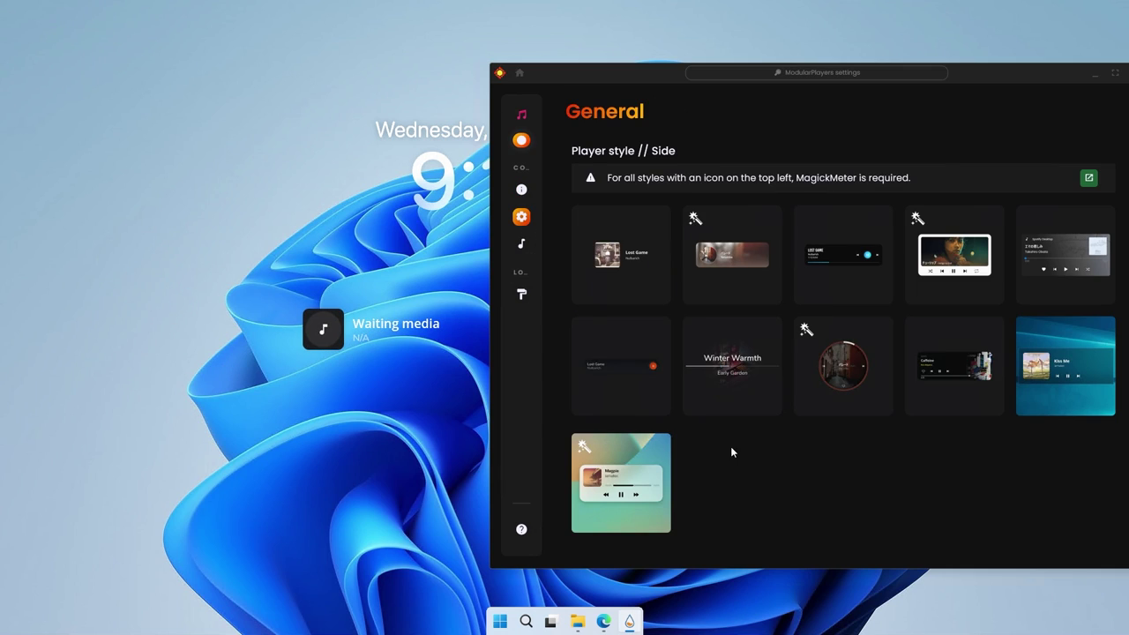
left_click(629, 469)
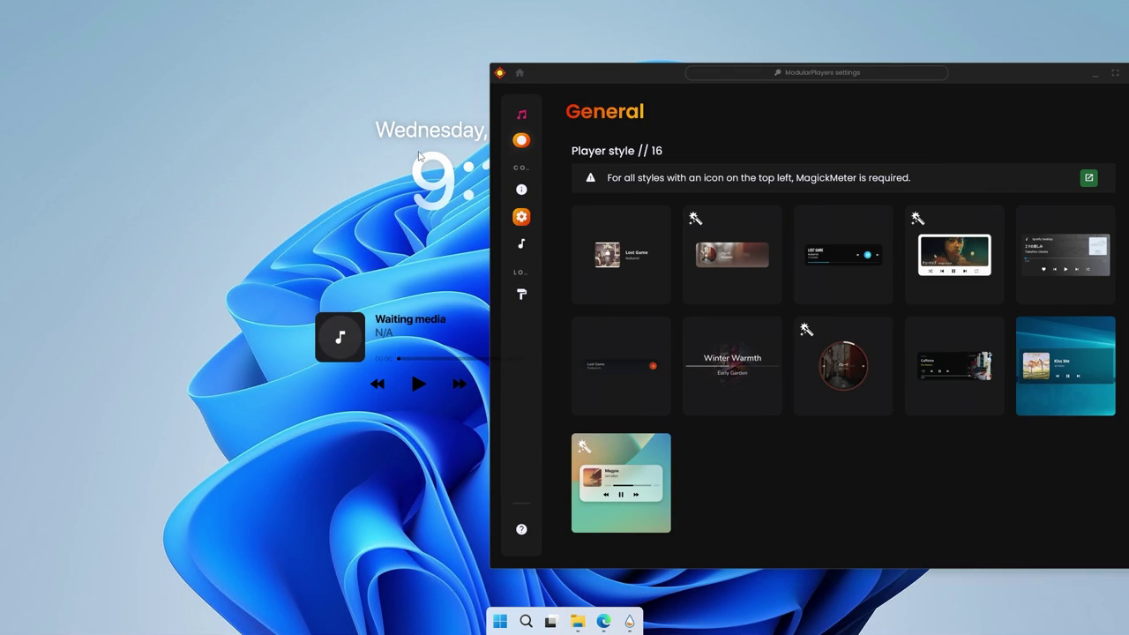
Check the Media settings and regenerate the player's blurred background from its style options.
mouse_move(588, 242)
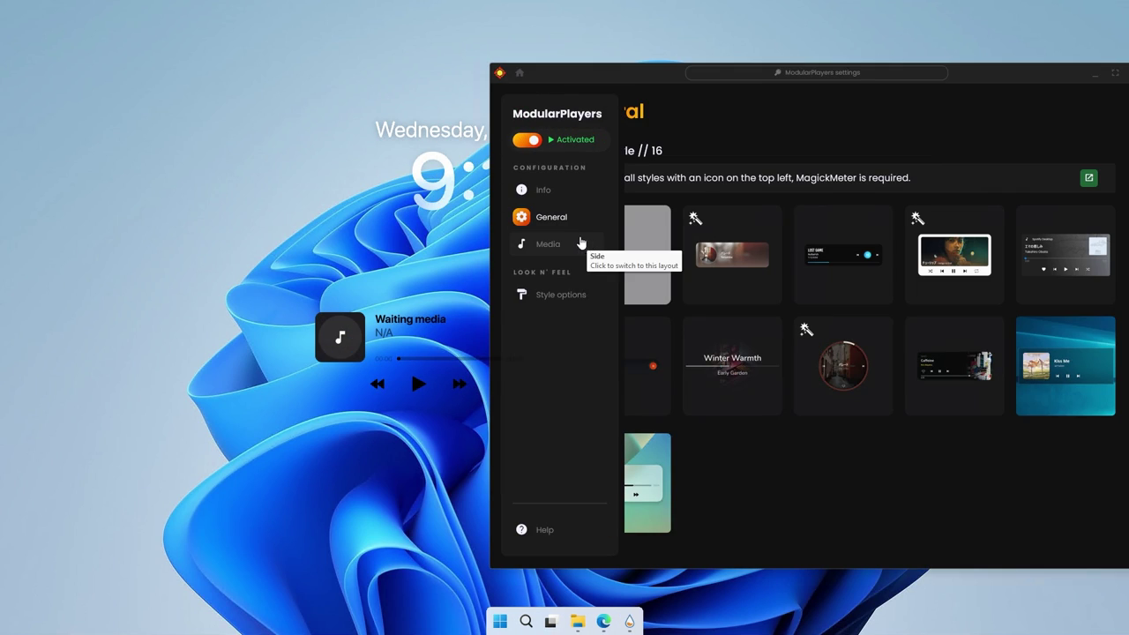
left_click(565, 246)
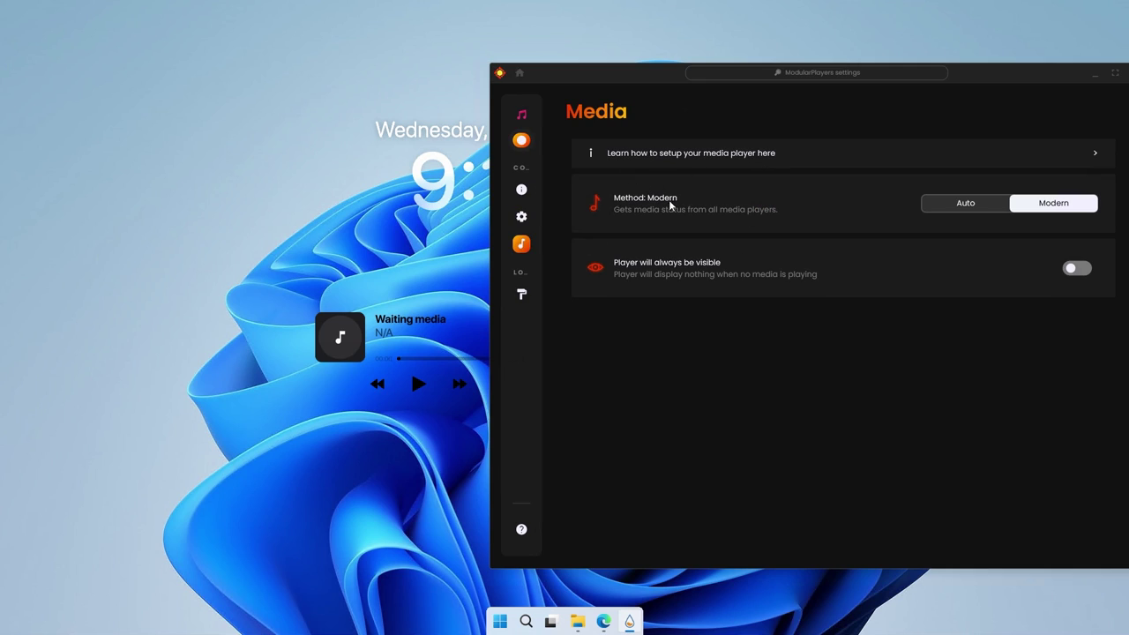
left_click(532, 295)
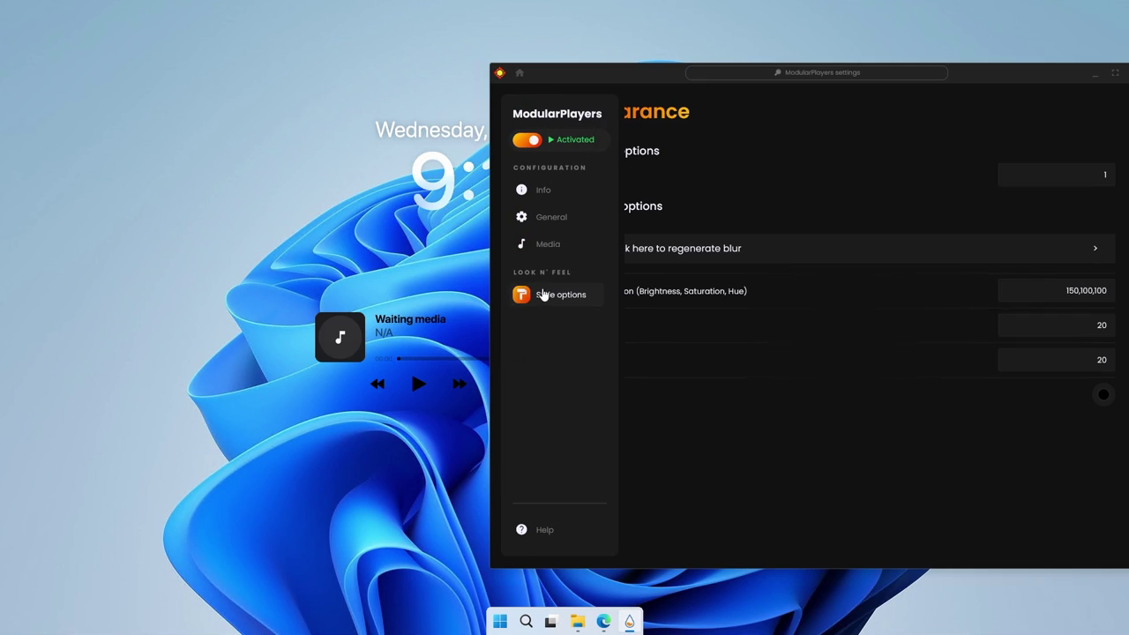
left_click(721, 248)
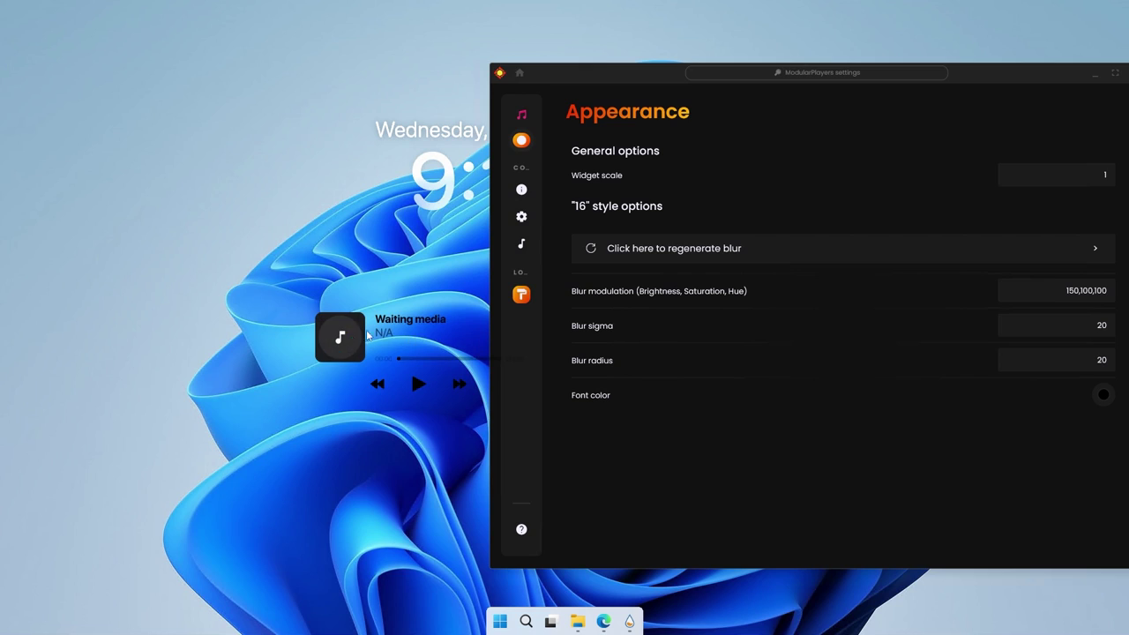
Search Bing in Edge for 'joji glimpse of us' and play the top video result.
left_click(603, 621)
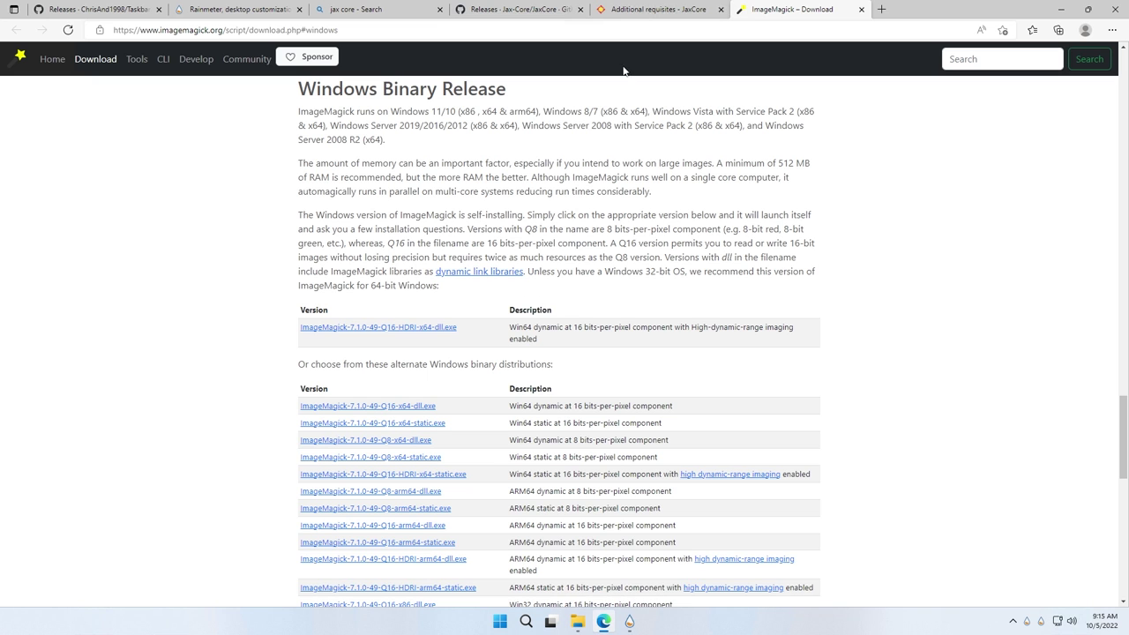
left_click(667, 12)
key("ctrl+l")
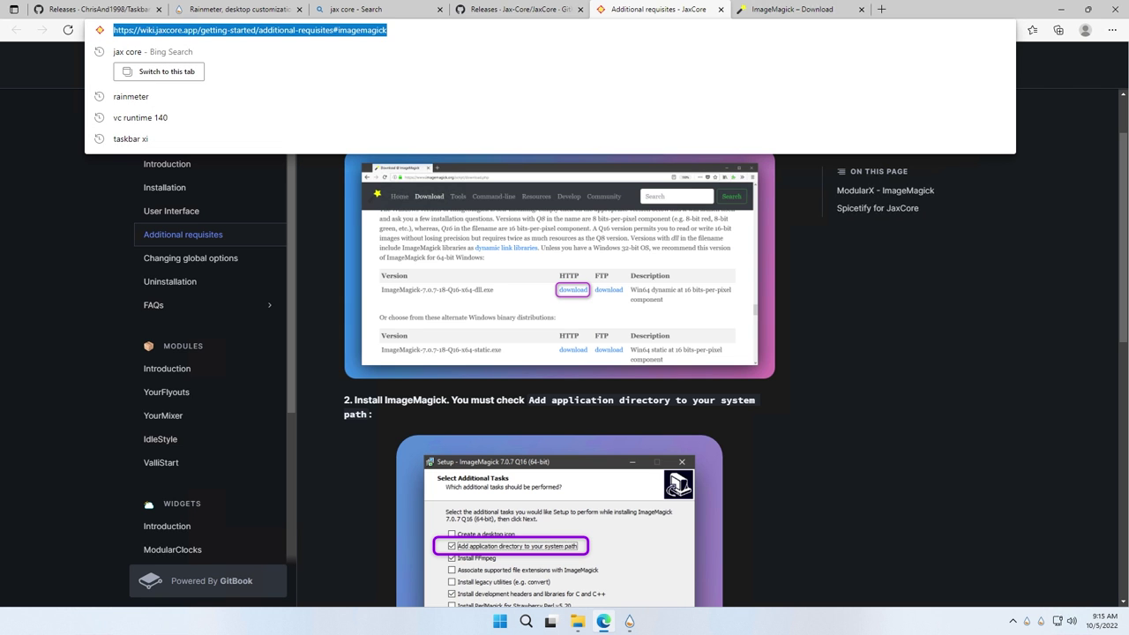
type("joji glimpse of us")
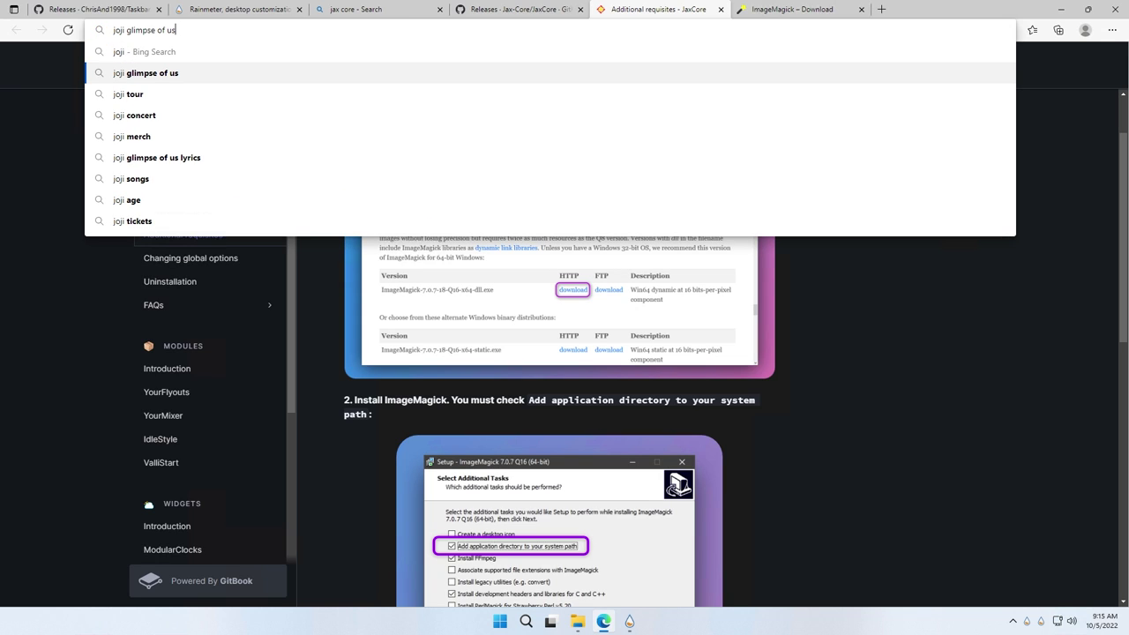
key("Return")
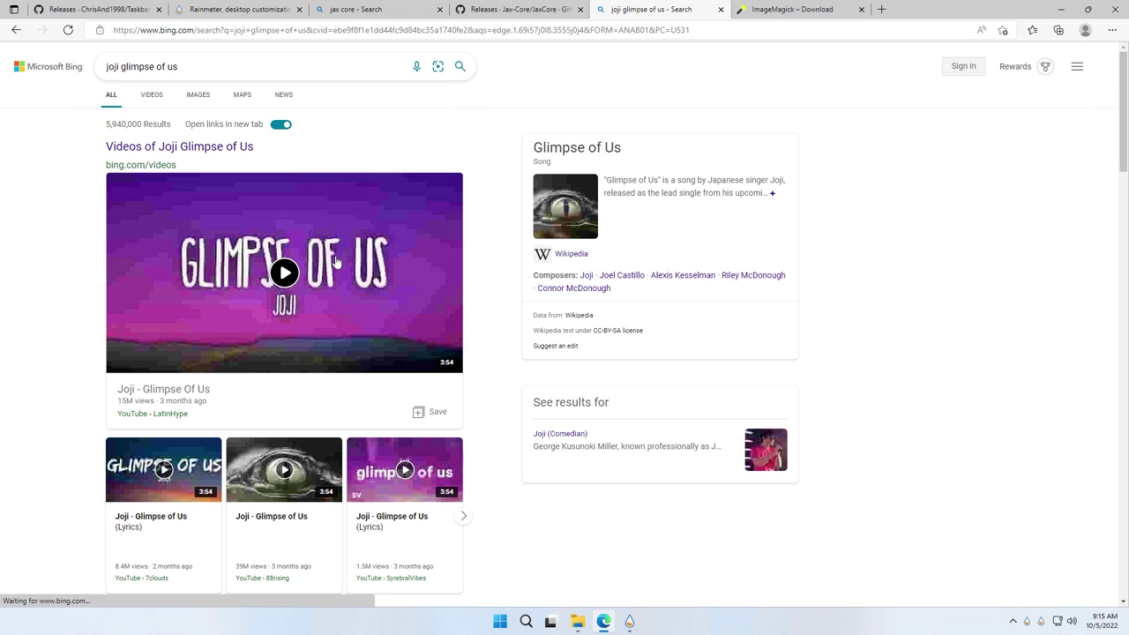
left_click(335, 255)
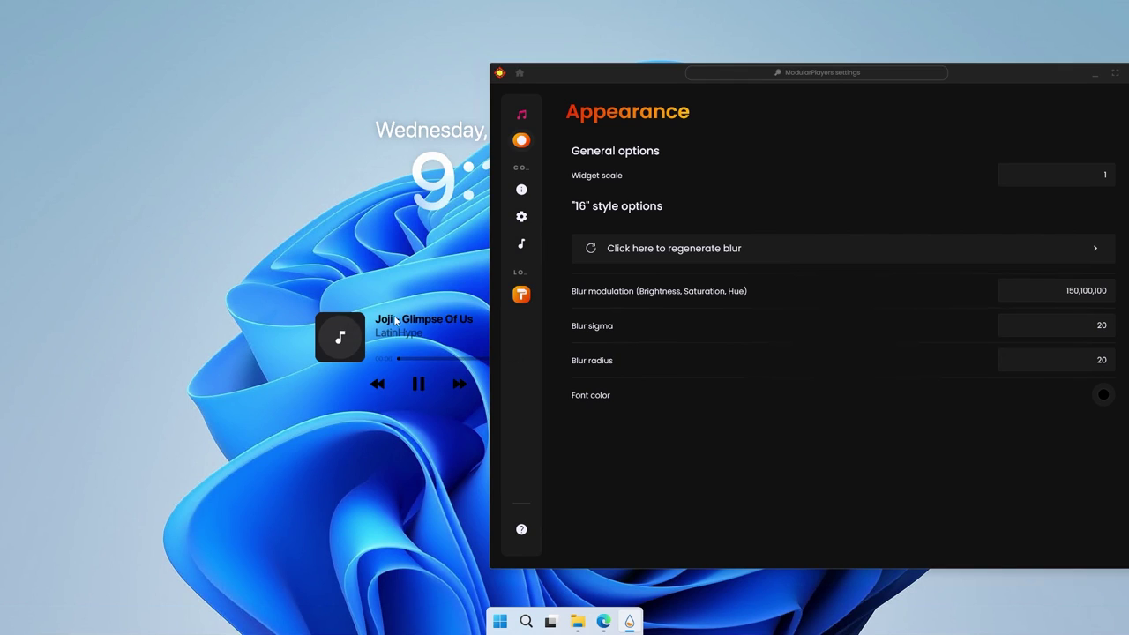
Give the ModularPlayers widget the Blur player style and close its settings window.
mouse_move(561, 238)
mouse_move(580, 206)
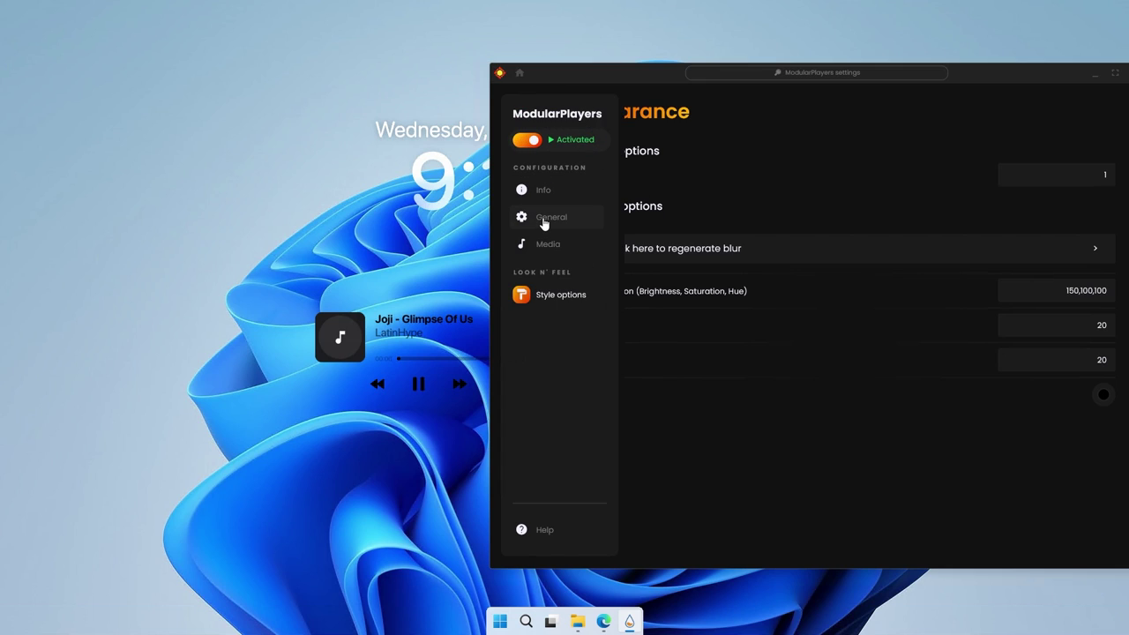
left_click(542, 221)
left_click(741, 239)
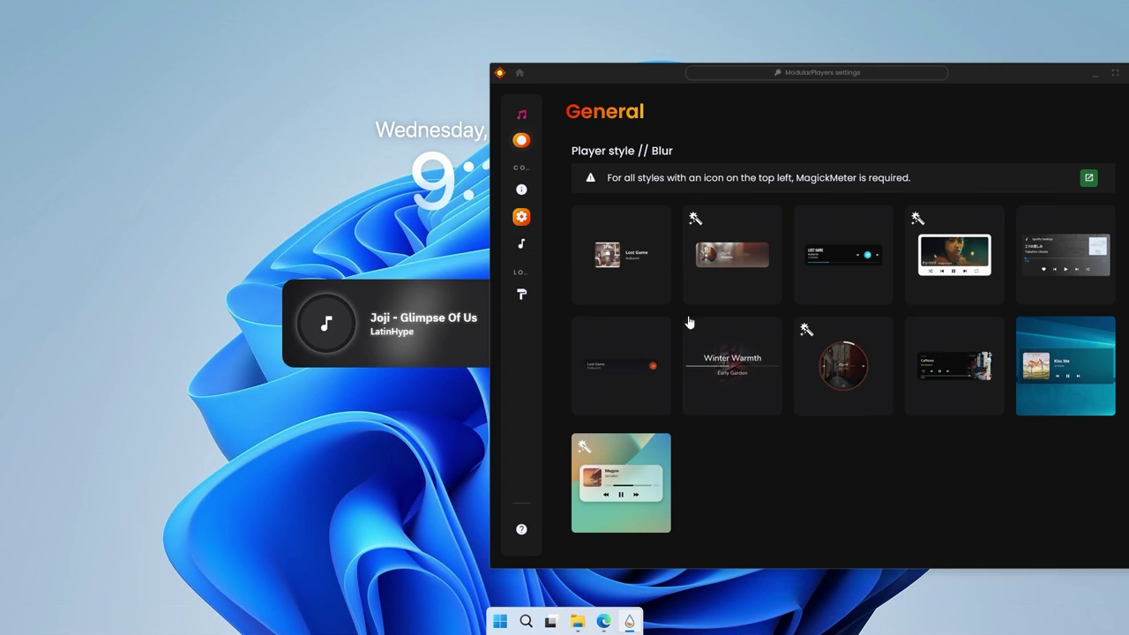
left_click(1095, 76)
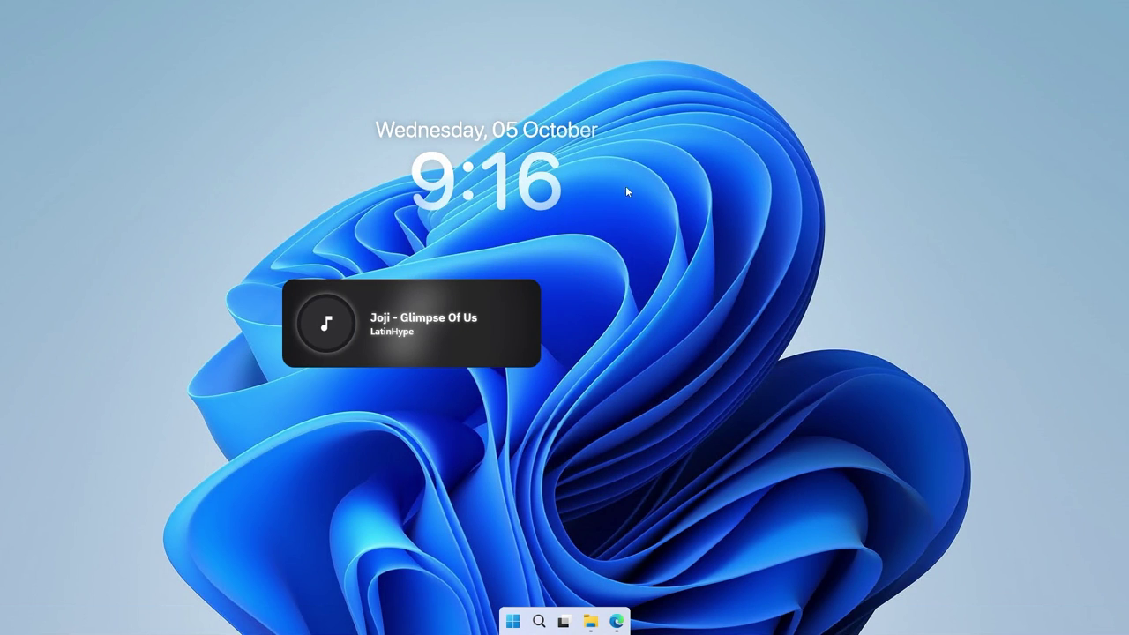
Align the clock widget to the horizontal centre of the screen.
right_click(556, 131)
mouse_move(607, 188)
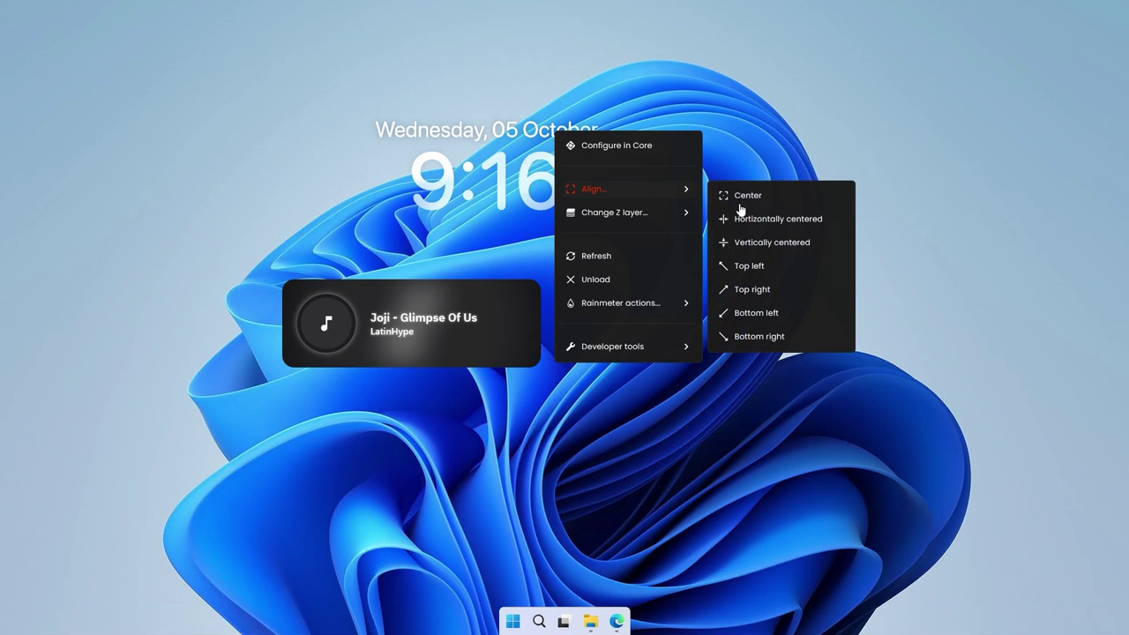
left_click(799, 221)
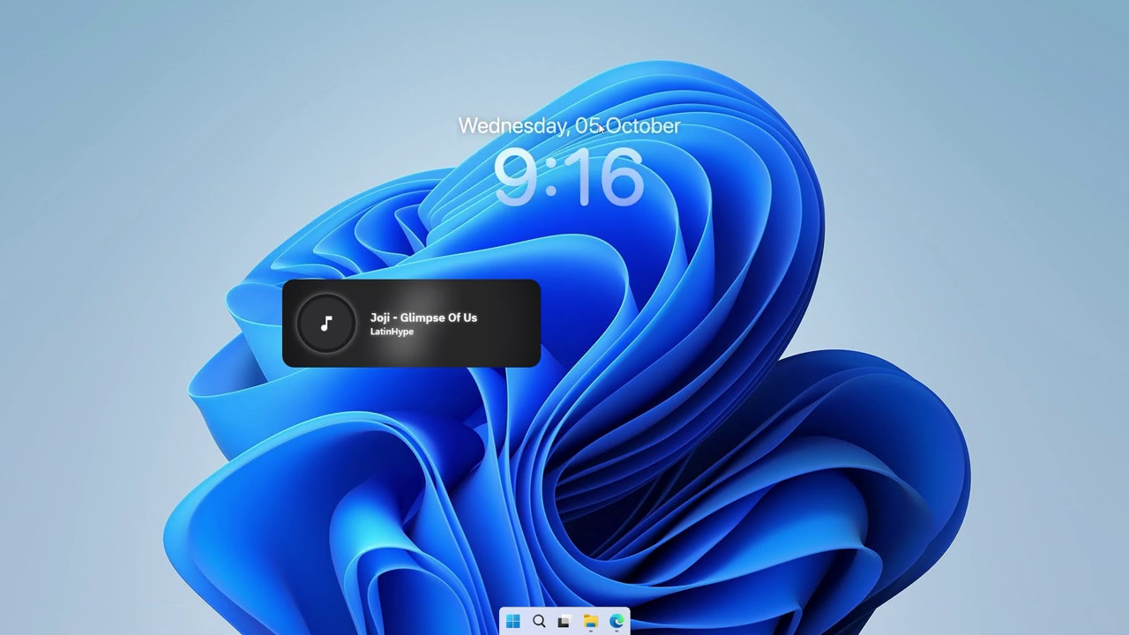
right_click(589, 139)
mouse_move(650, 195)
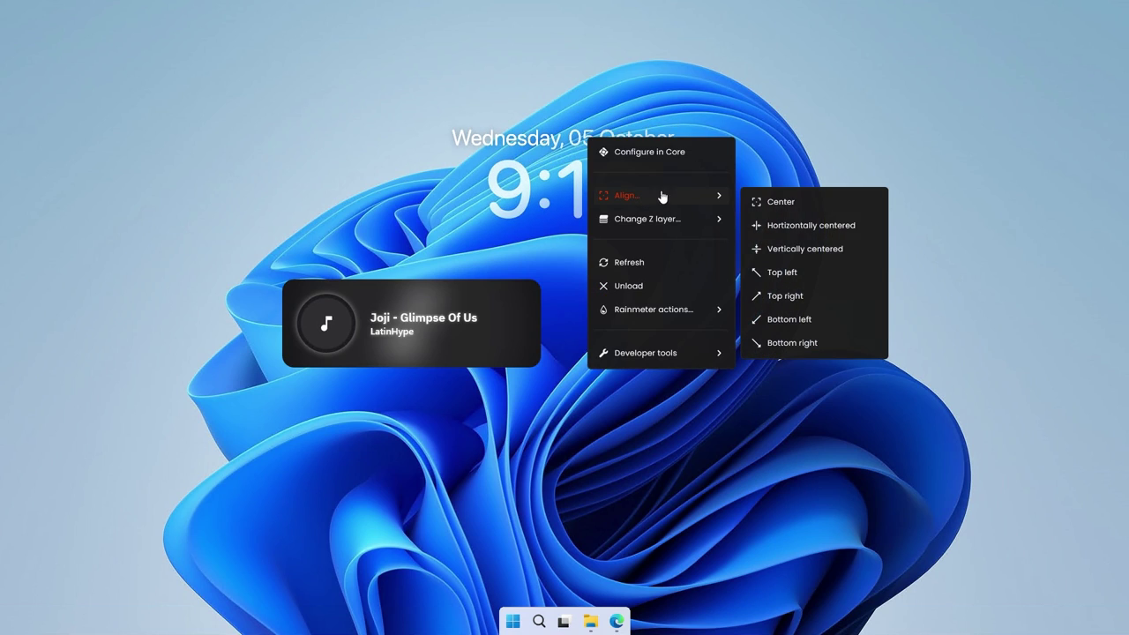
left_click(775, 226)
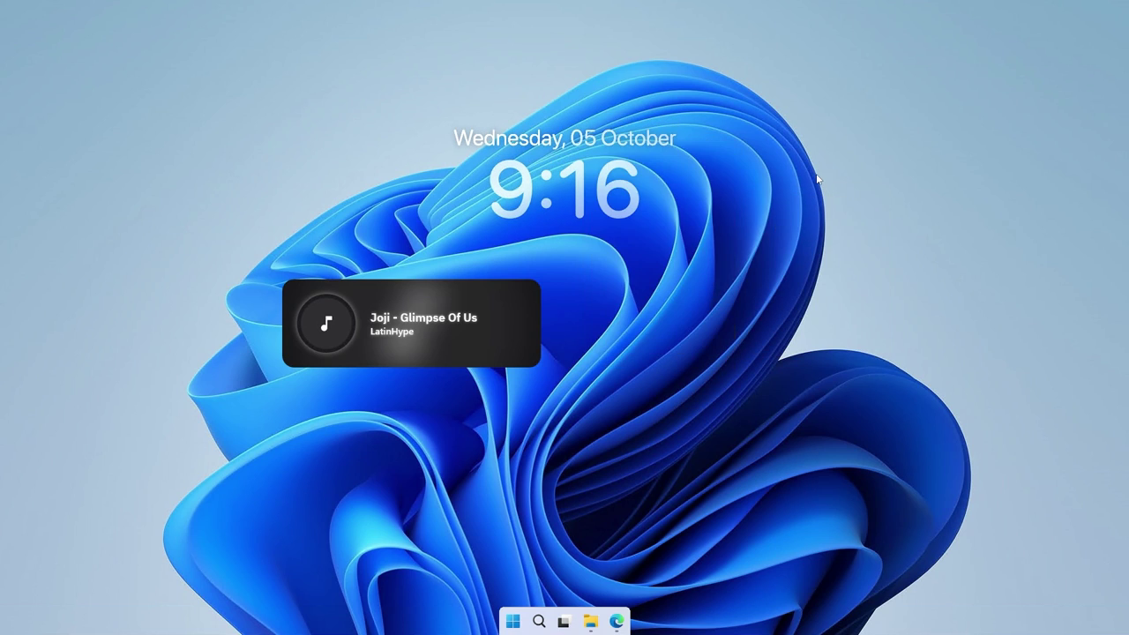
Centre the media widget horizontally and position it just below the clock.
right_click(496, 298)
mouse_move(572, 357)
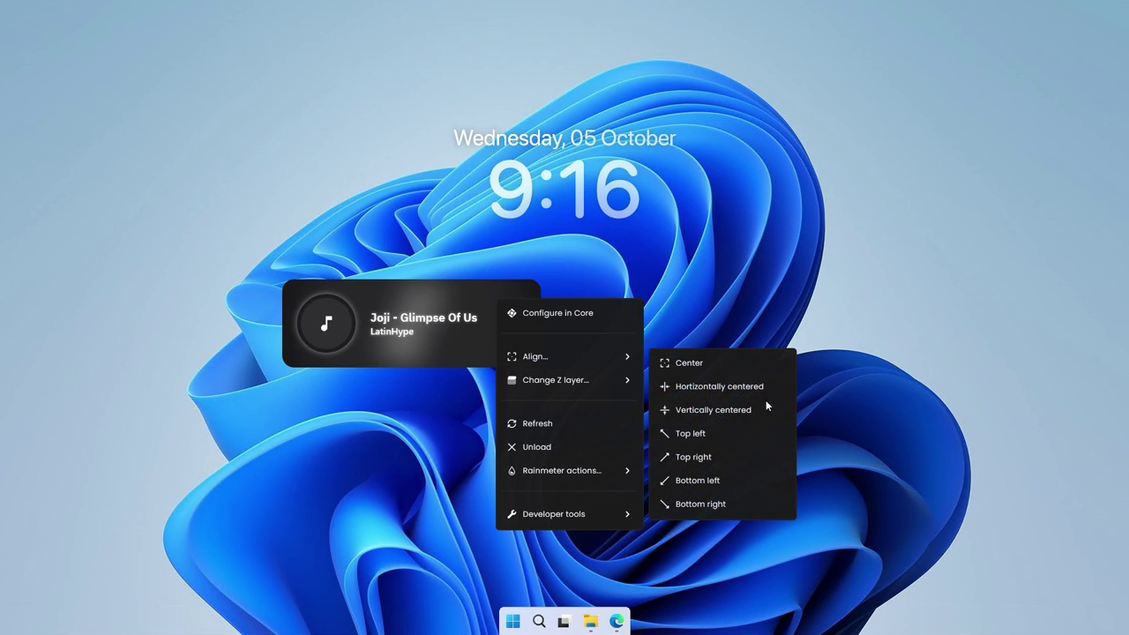
left_click(745, 395)
left_click_drag(609, 310, 611, 373)
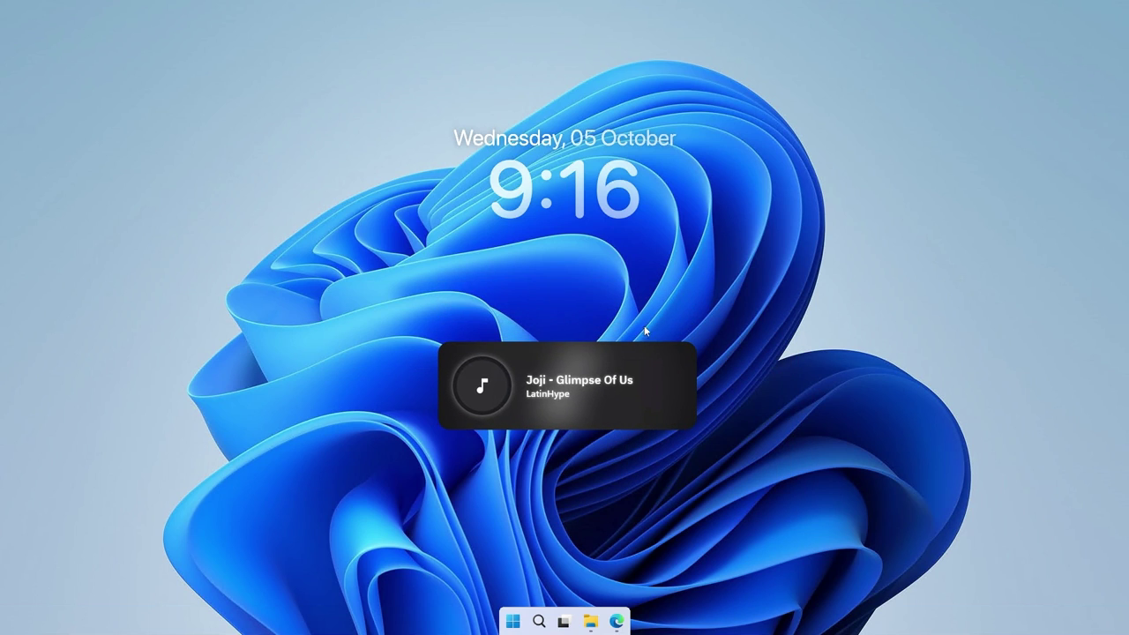
right_click(641, 353)
mouse_move(706, 394)
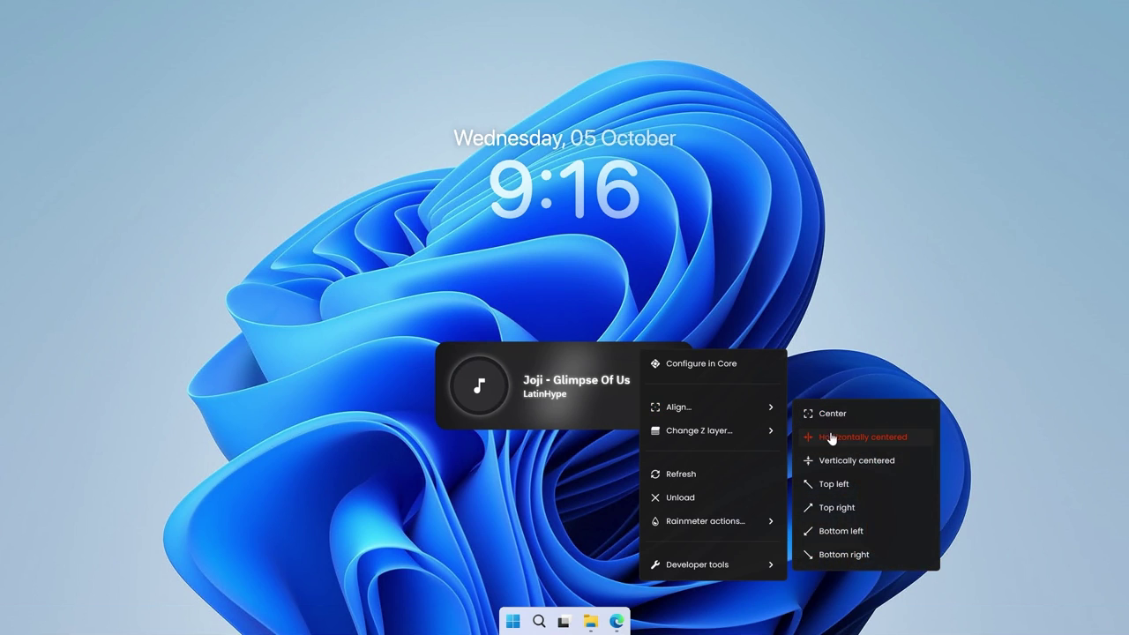
left_click(756, 432)
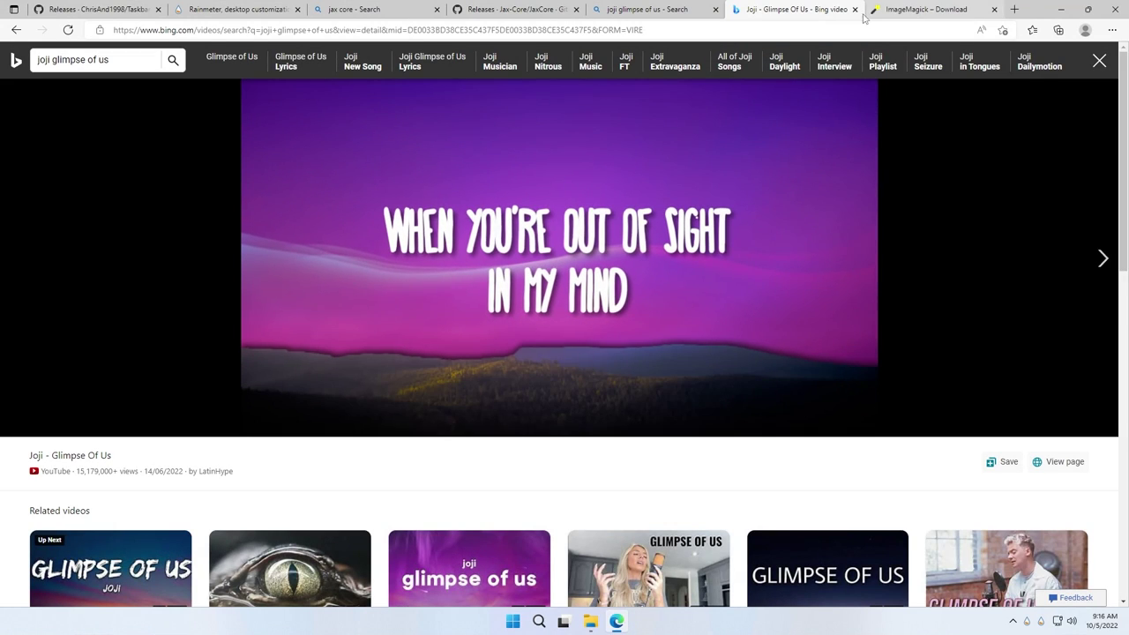
Find the Lively Wallpaper app page and download the lively_setup_x86_full_v2032.exe installer.
left_click(855, 8)
key("ctrl+l")
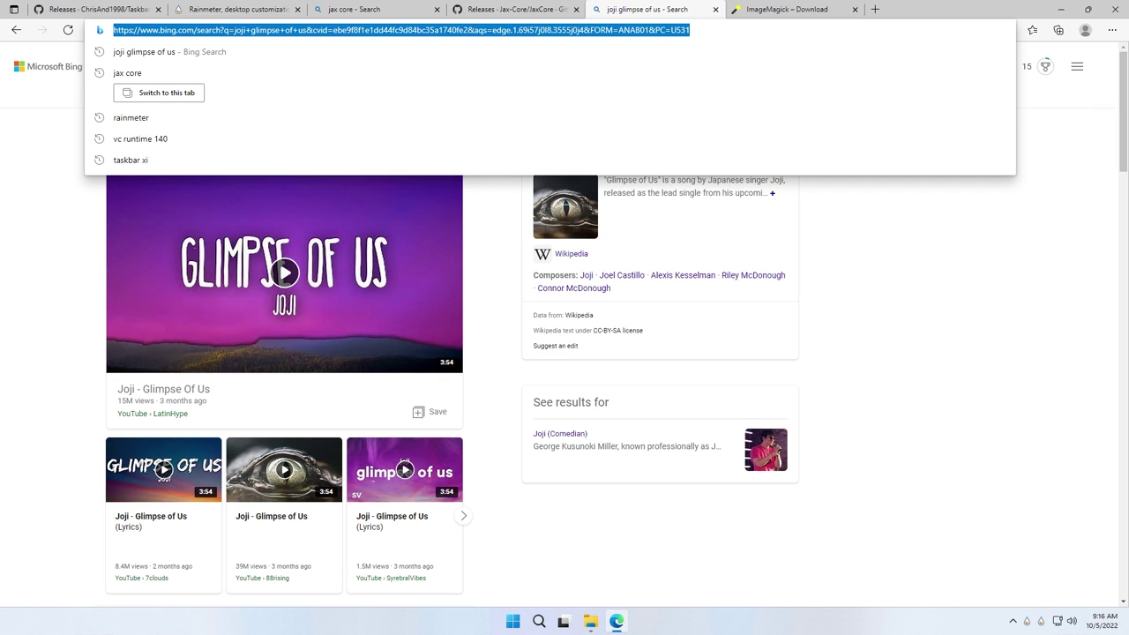
type("lievly wallpaper app")
key("Return")
scroll(340, 371, "down", 1)
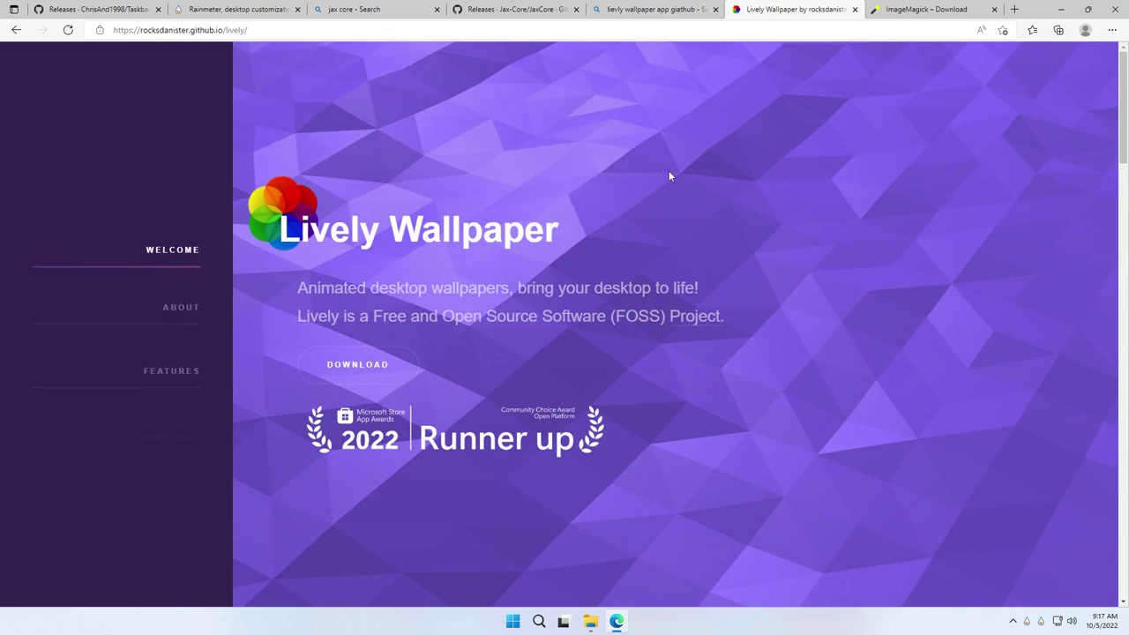
scroll(668, 177, "down", 20)
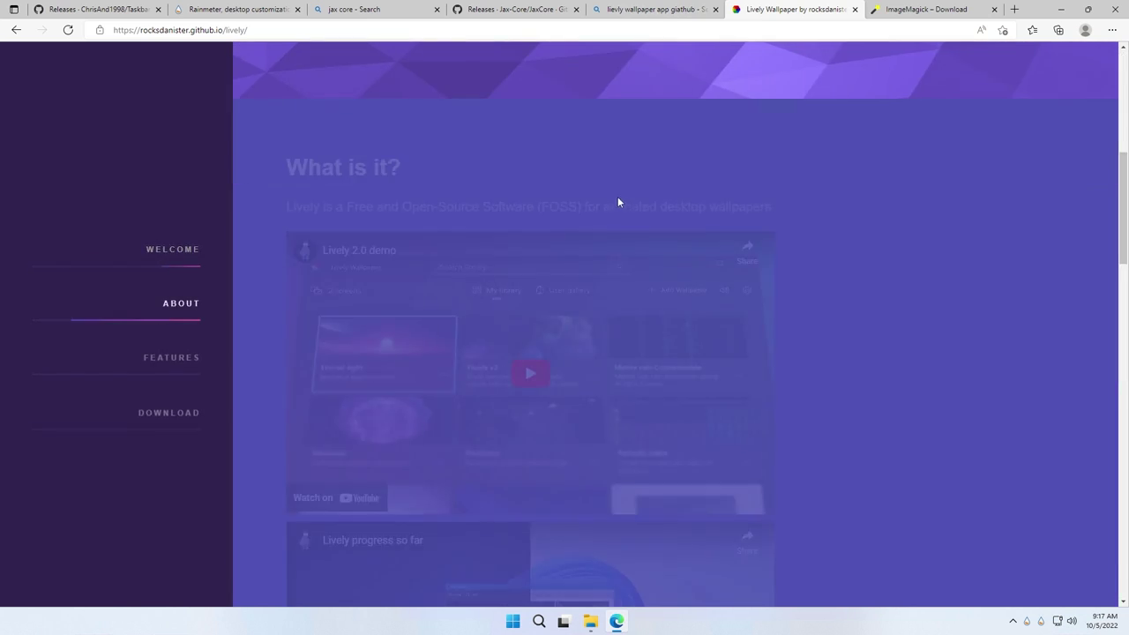
scroll(582, 196, "up", 3)
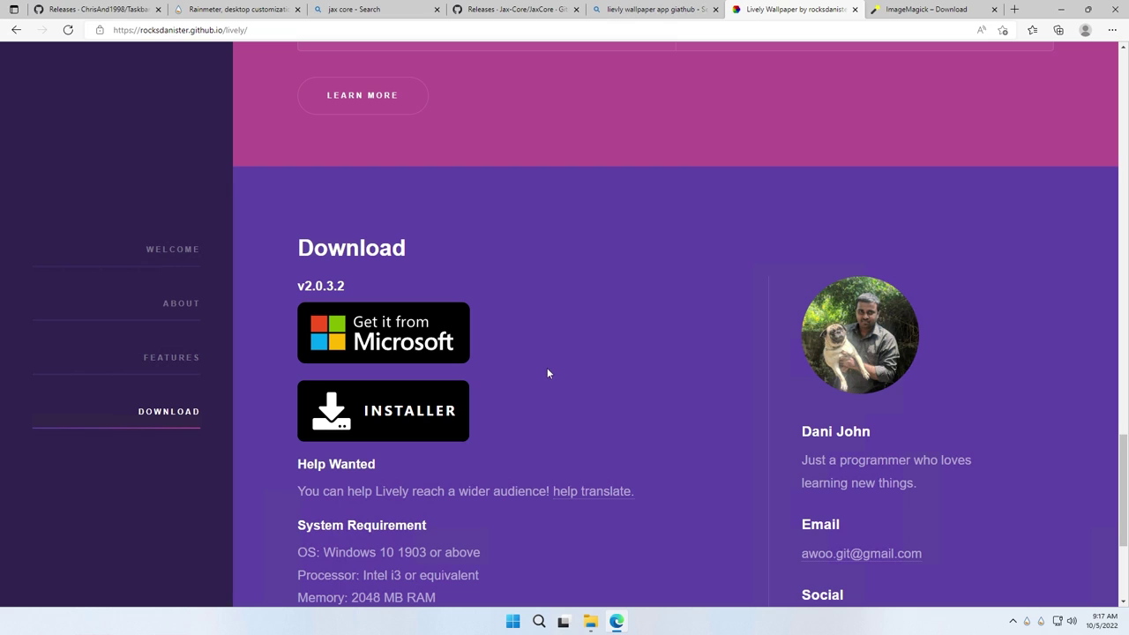
left_click(442, 410)
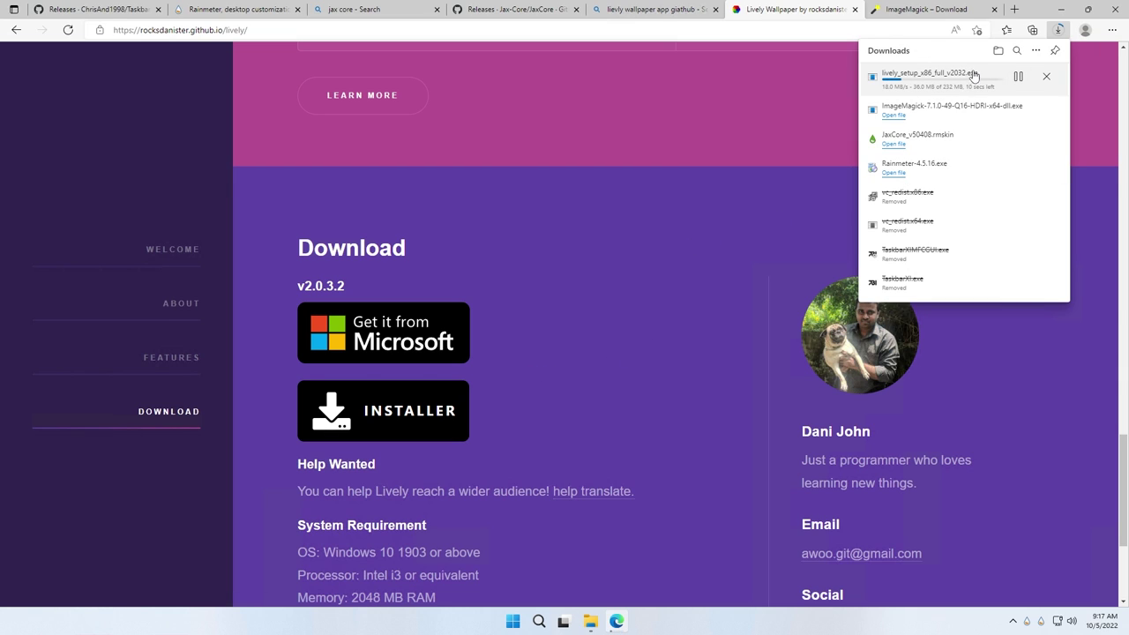
Open wallpapershome.com's wallpaper listing and go to page 3.
left_click(926, 9)
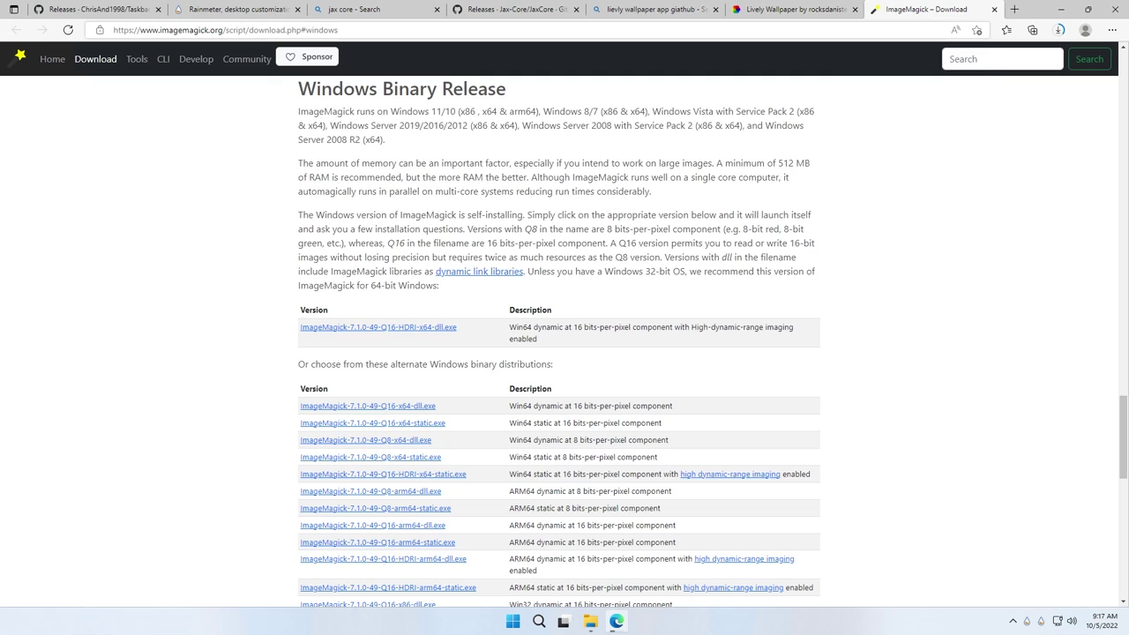
key("ctrl+l")
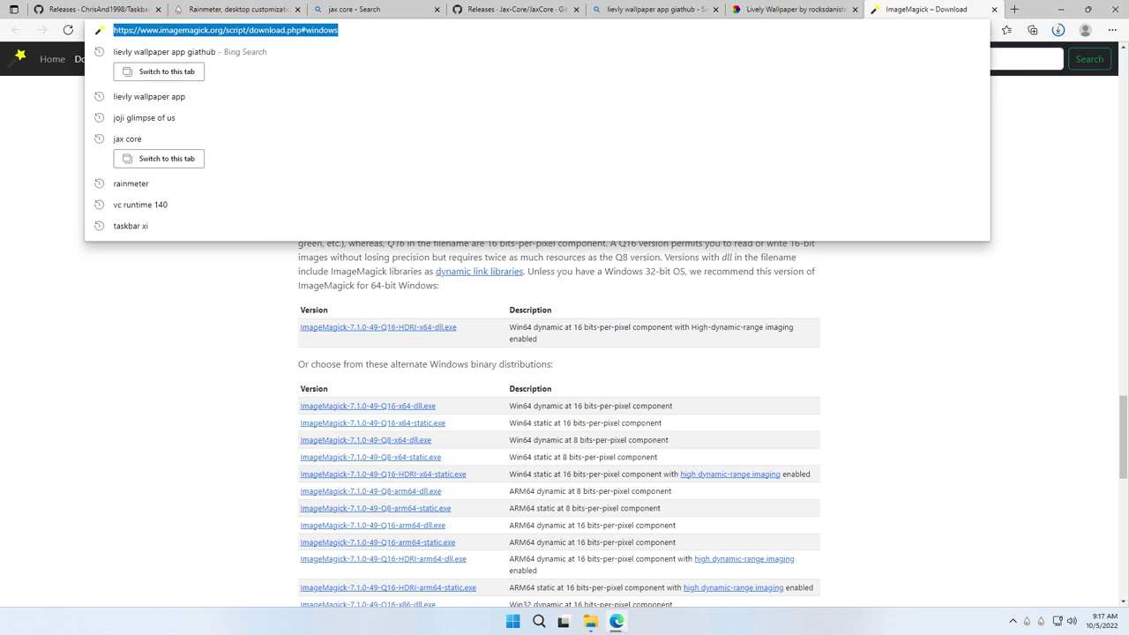
type("wallpapershome.com")
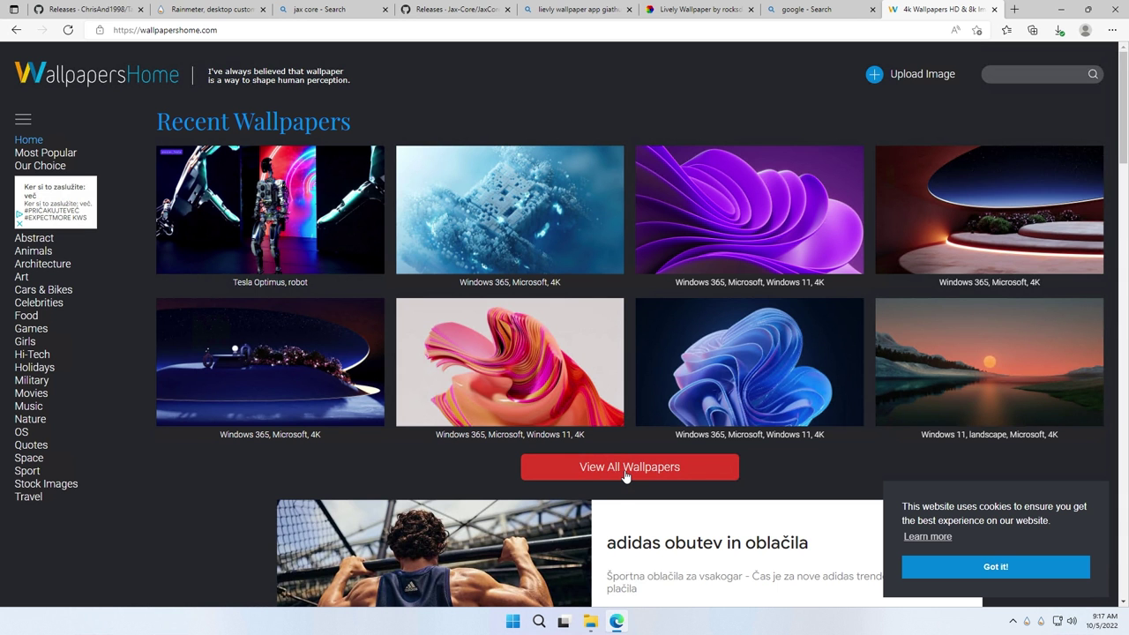
left_click(625, 472)
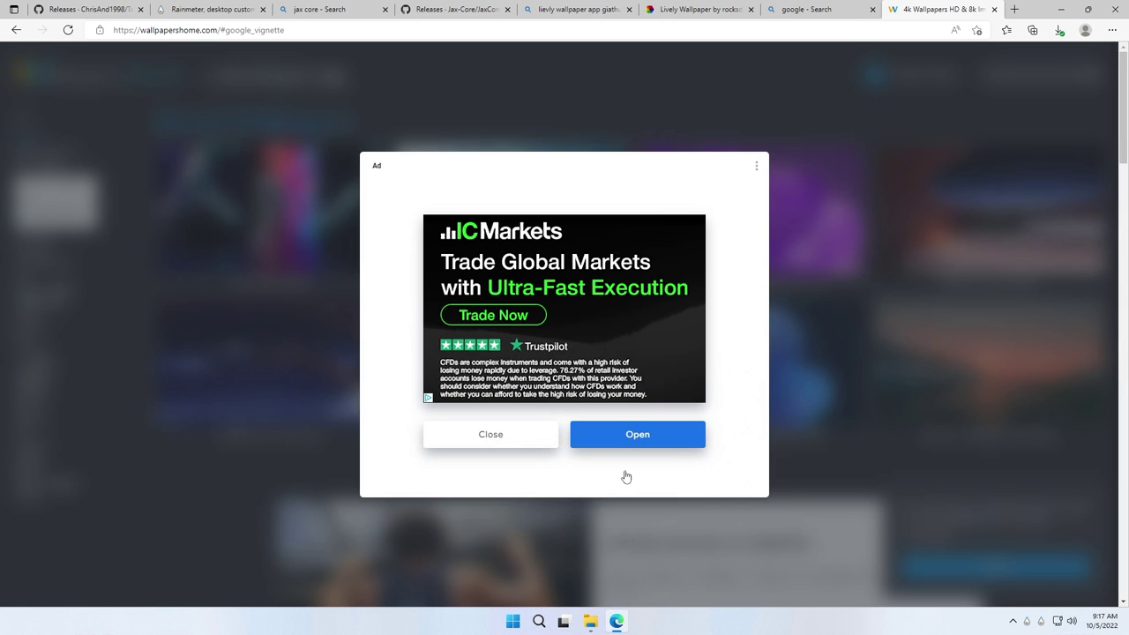
left_click(492, 434)
scroll(627, 329, "down", 10)
left_click(610, 320)
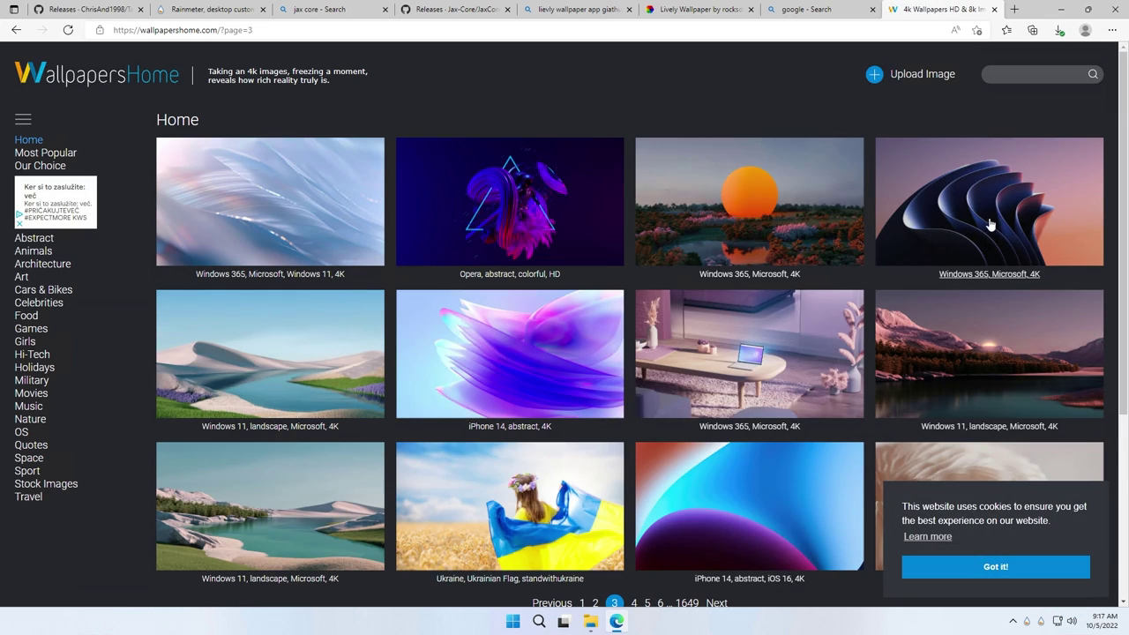
Download the 4K 3840x2160 Windows 365 wallpaper and launch the Lively Wallpaper installer.
left_click(905, 186)
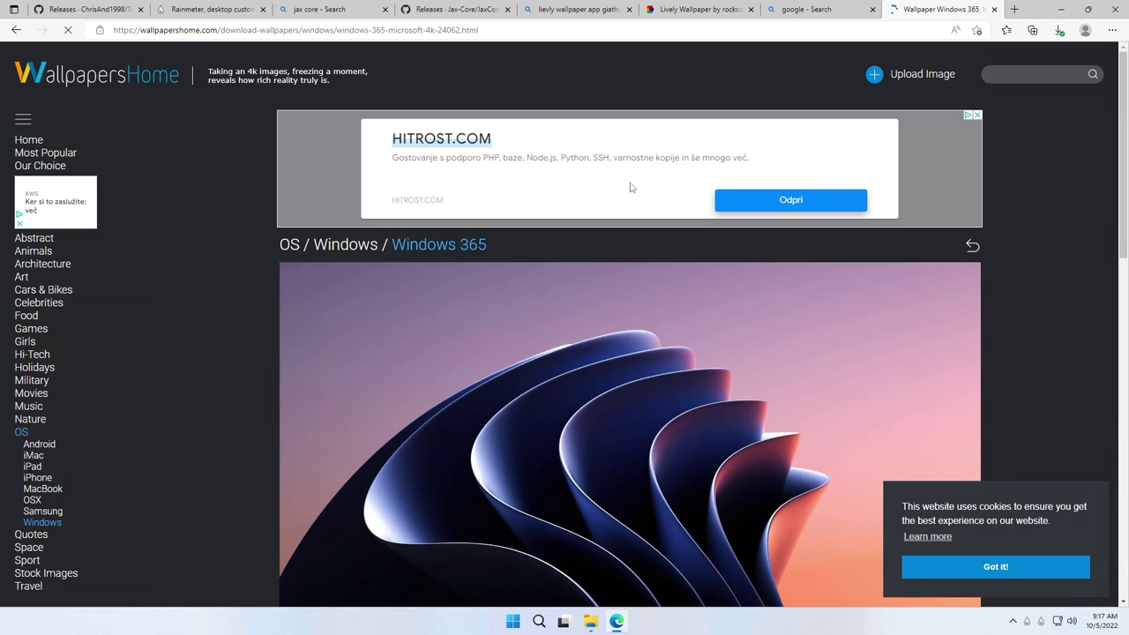
scroll(582, 294, "down", 3)
left_click(641, 475)
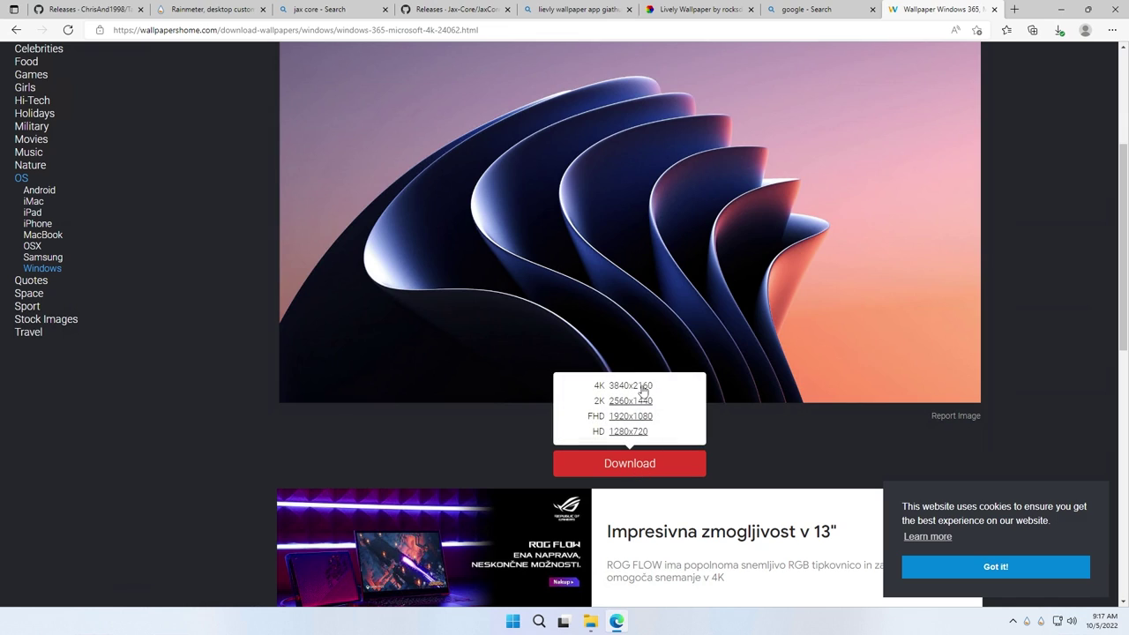
left_click(643, 389)
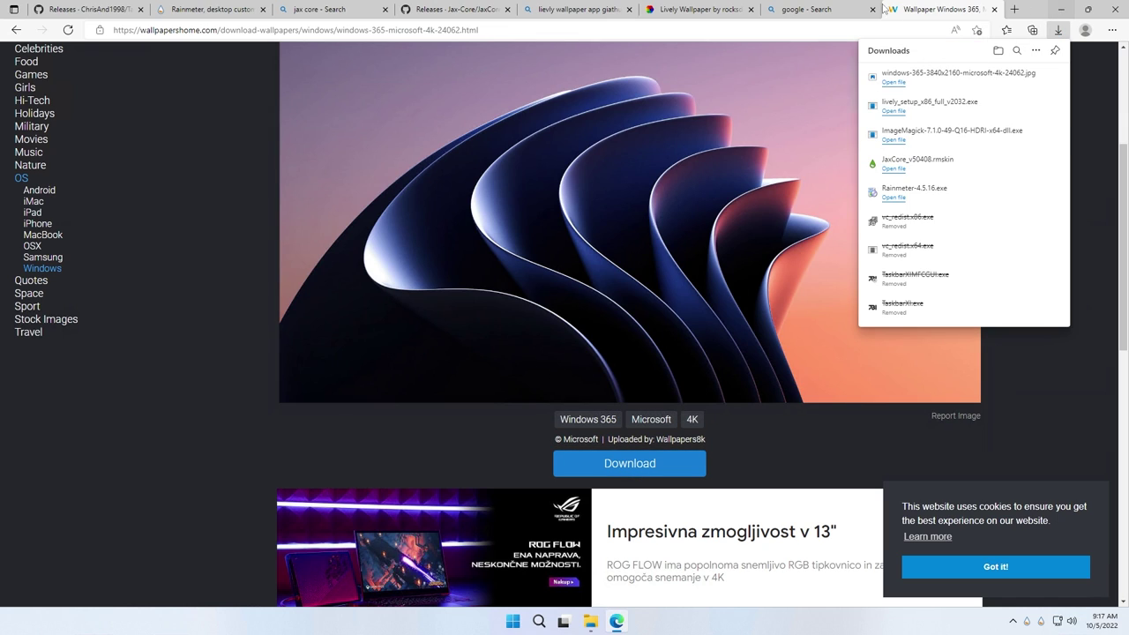
left_click(952, 113)
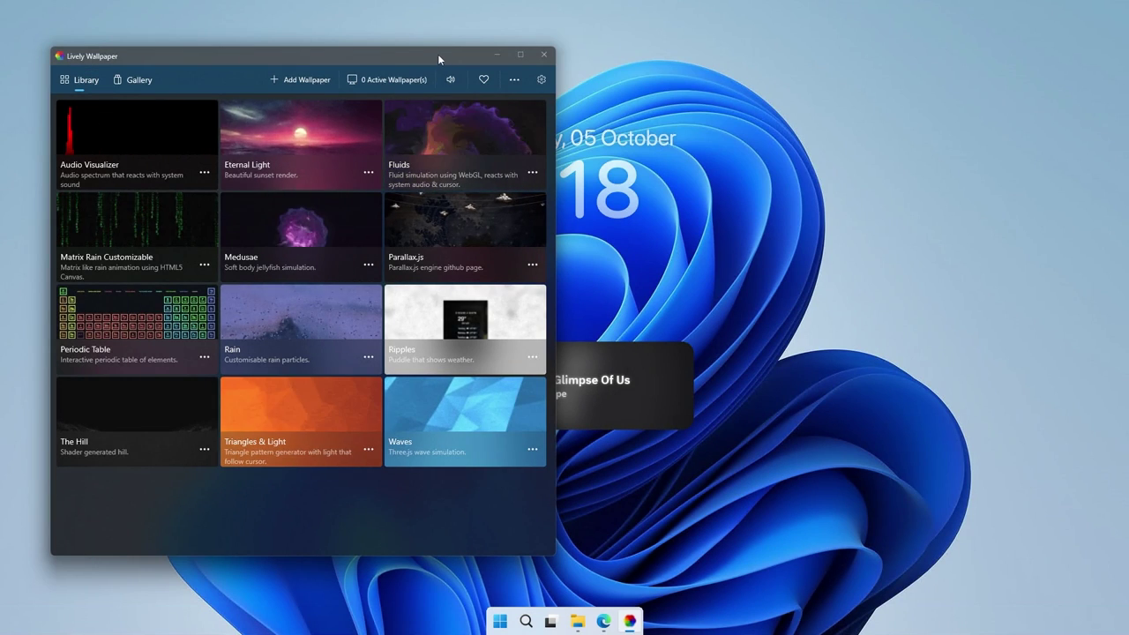
Apply the Rain wallpaper in Lively, check it on the desktop, and open the Rain card's options.
left_click_drag(438, 54, 640, 48)
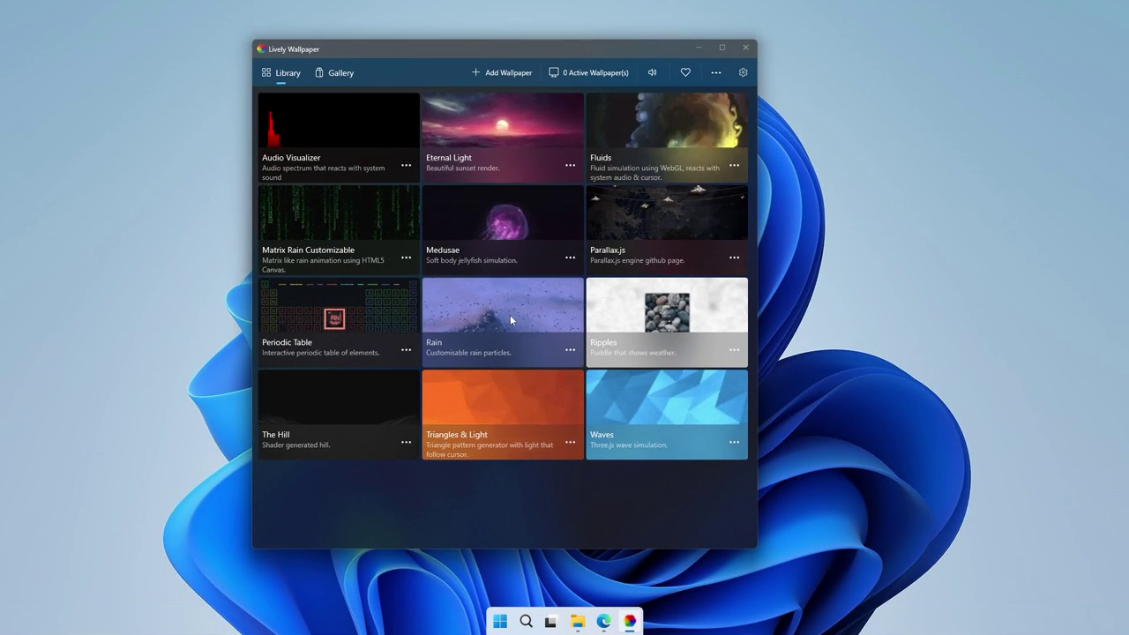
left_click(509, 320)
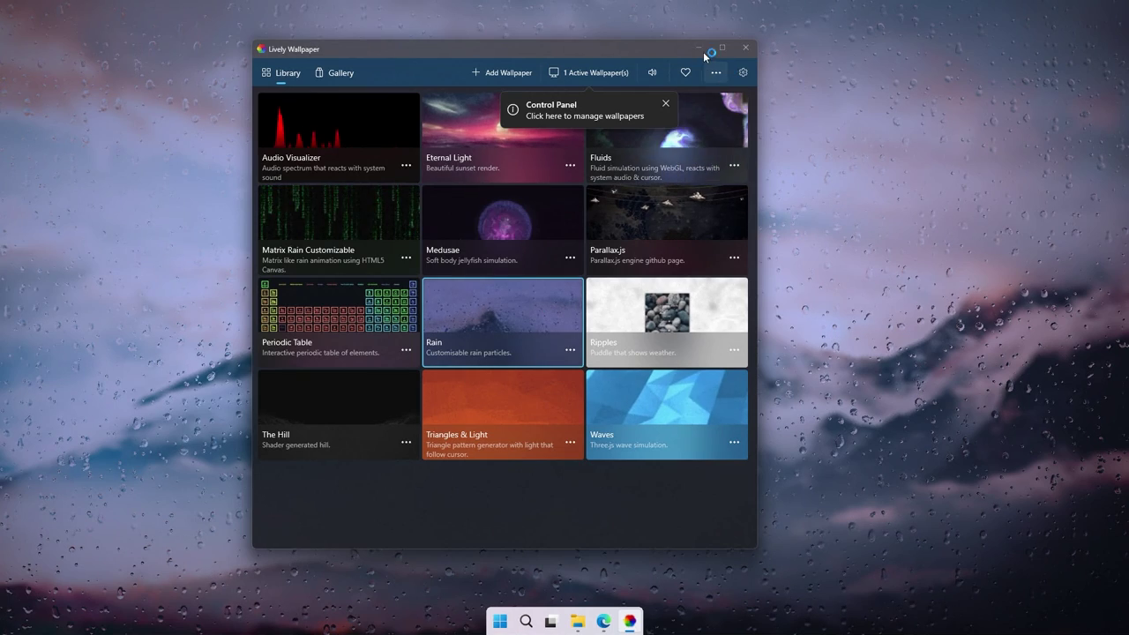
left_click(702, 50)
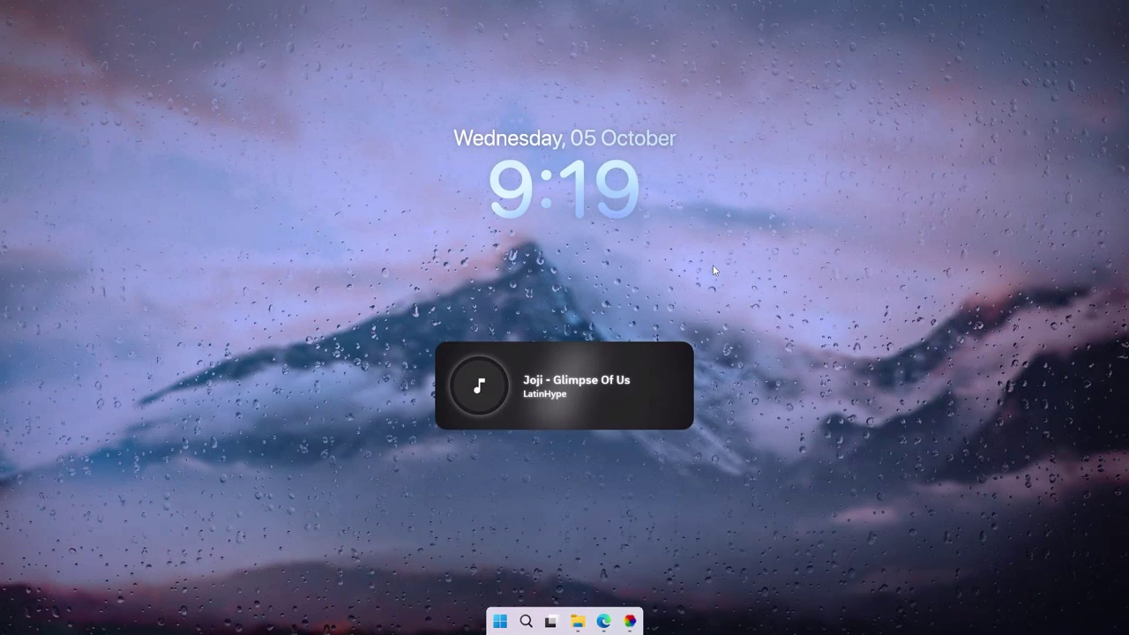
left_click(630, 621)
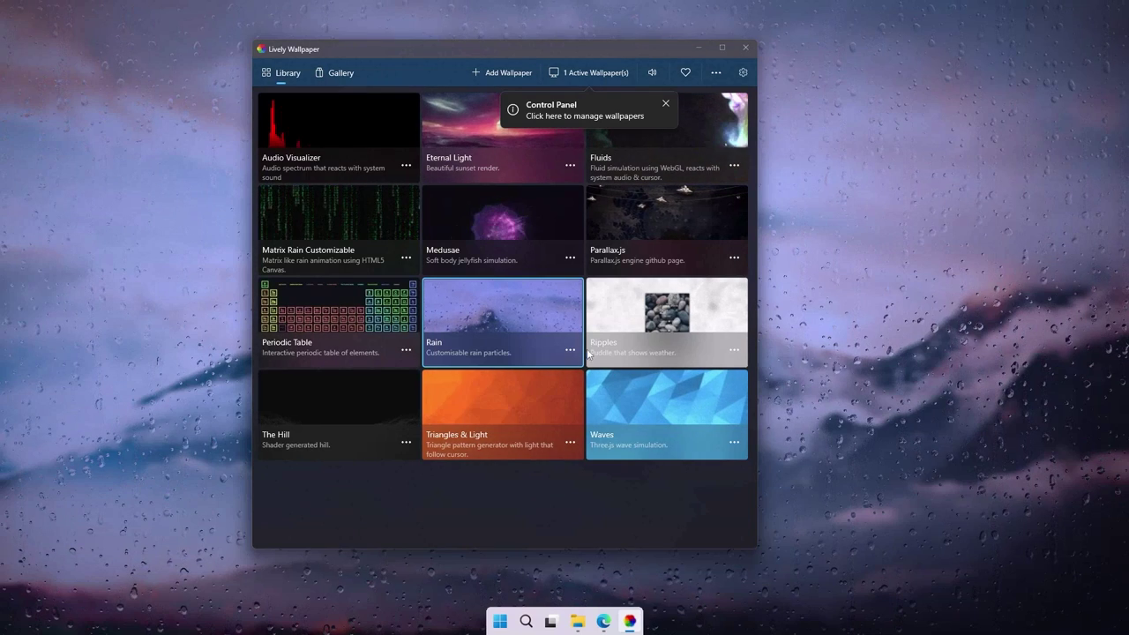
left_click(571, 351)
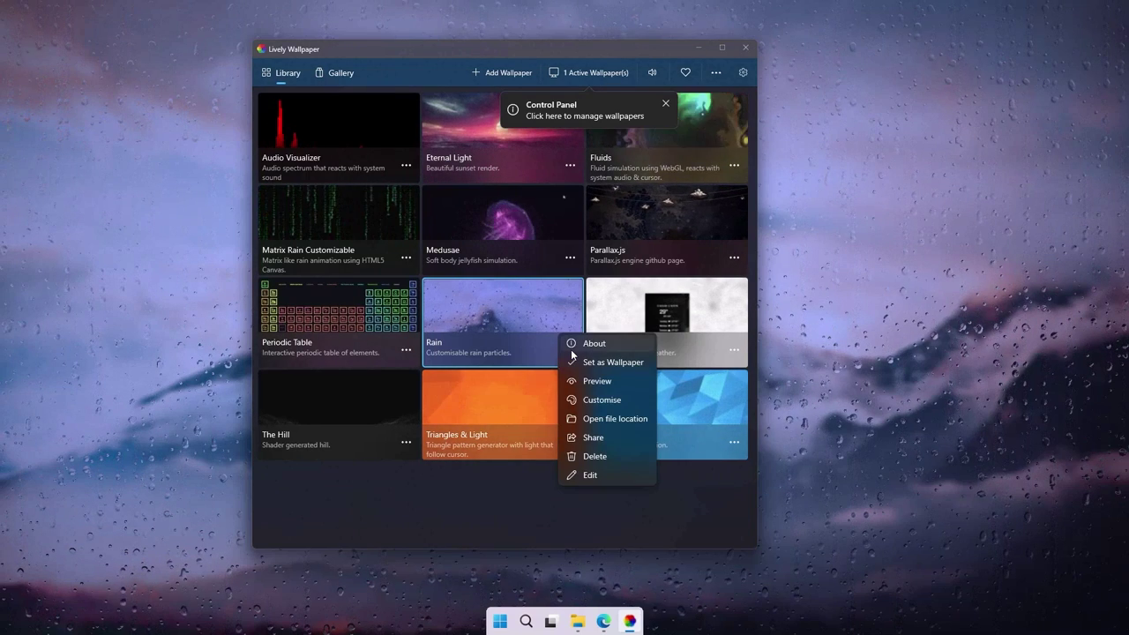
Set the Rain wallpaper's background image to the windows-365-3840x2160 jpg from Downloads.
left_click(617, 405)
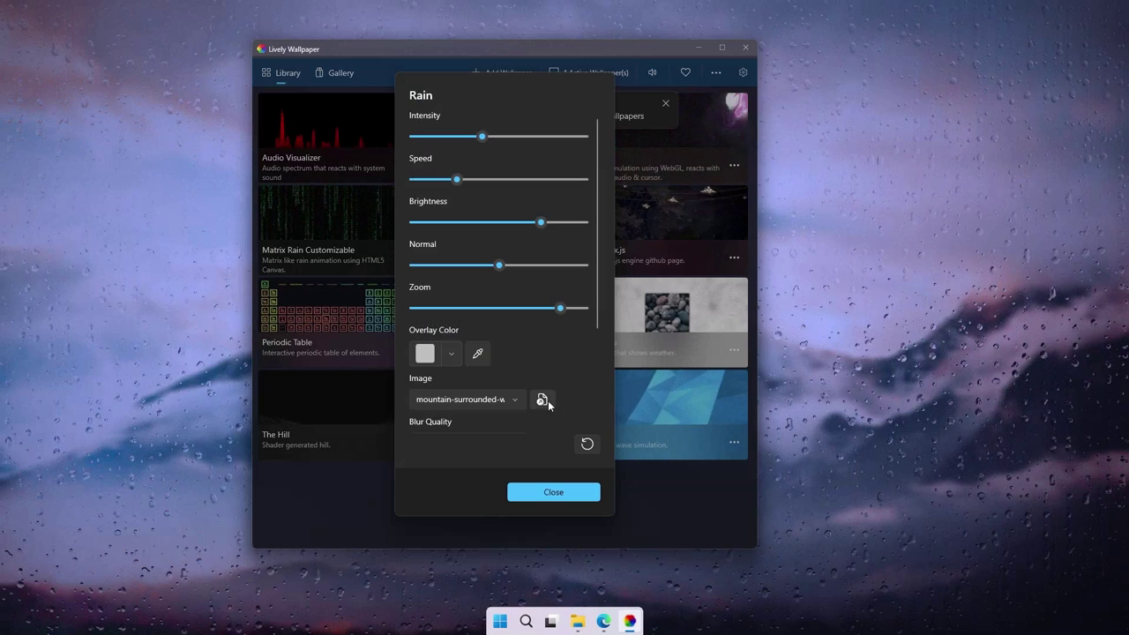
left_click(543, 399)
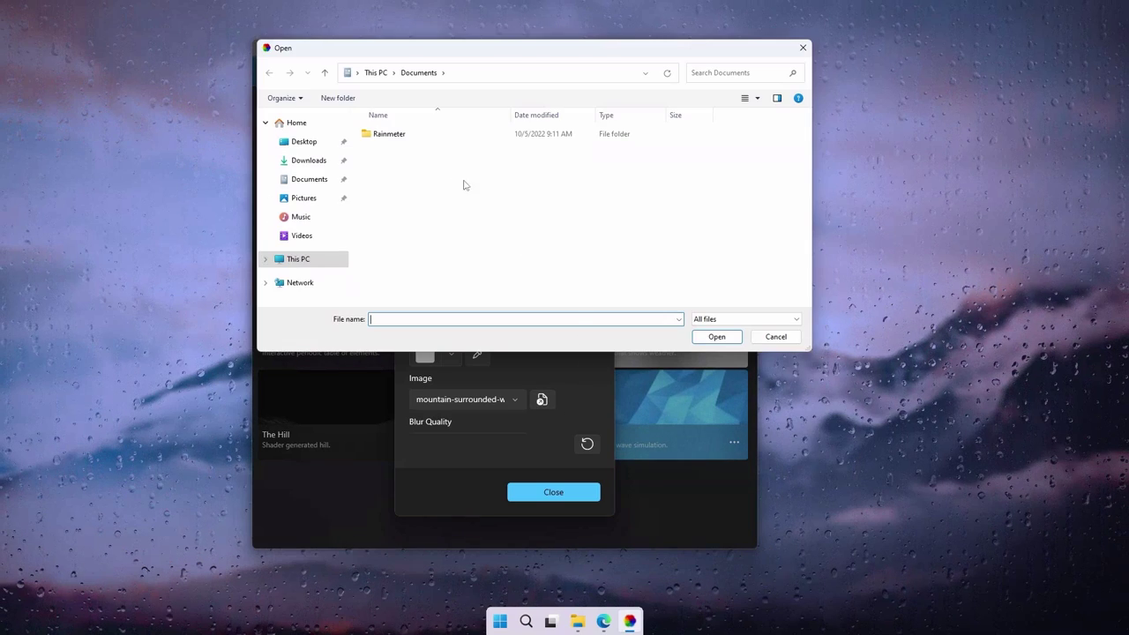
left_click(319, 163)
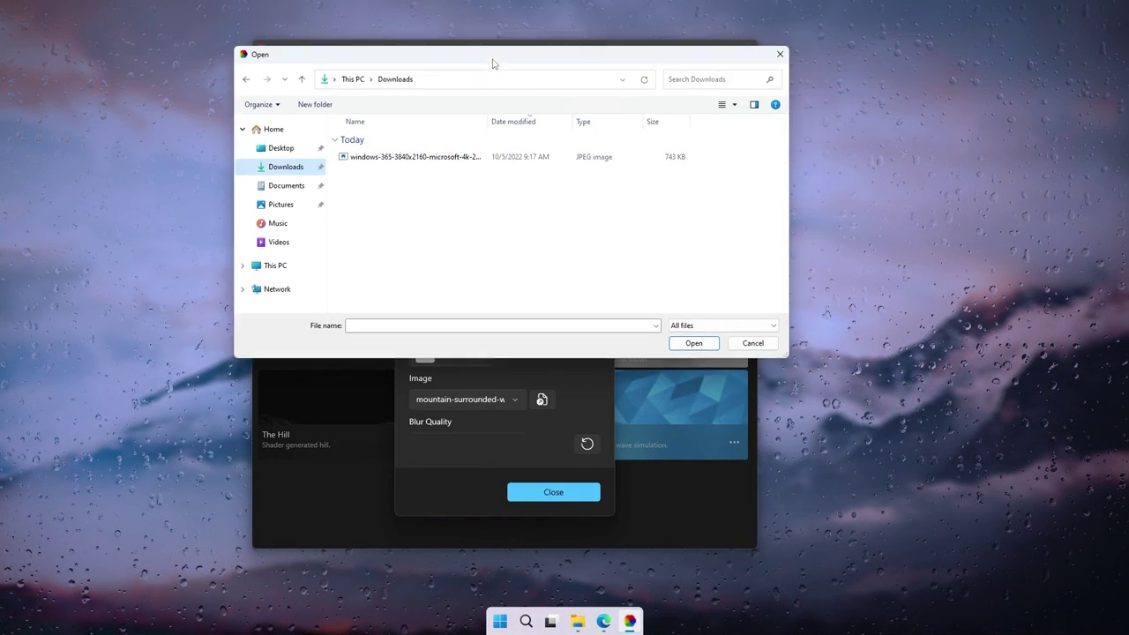
left_click(516, 164)
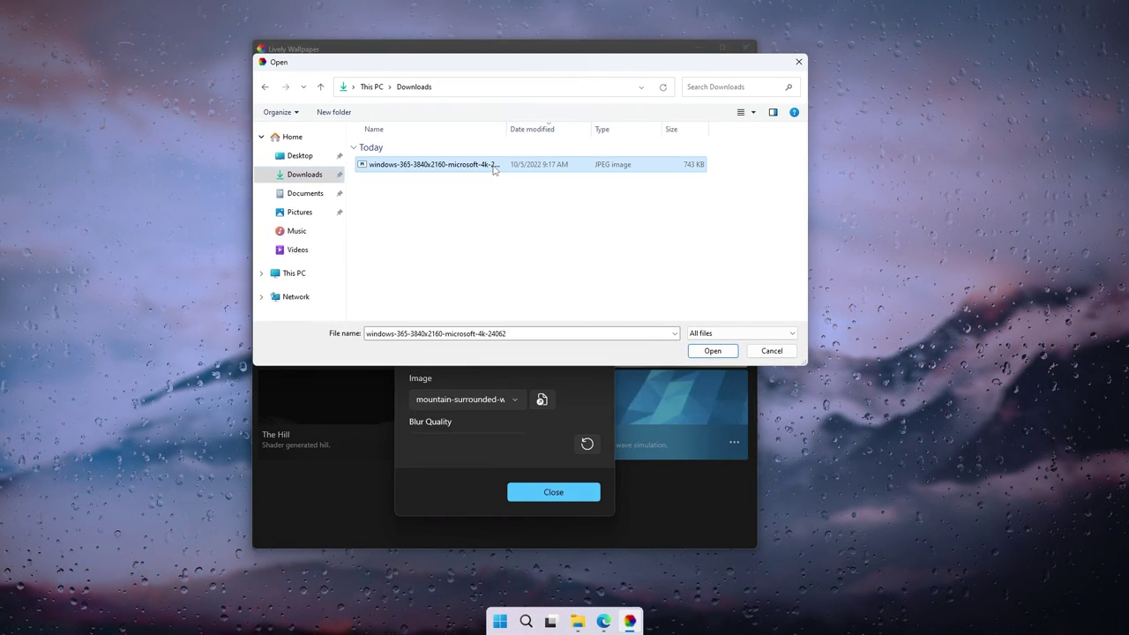
left_click(712, 351)
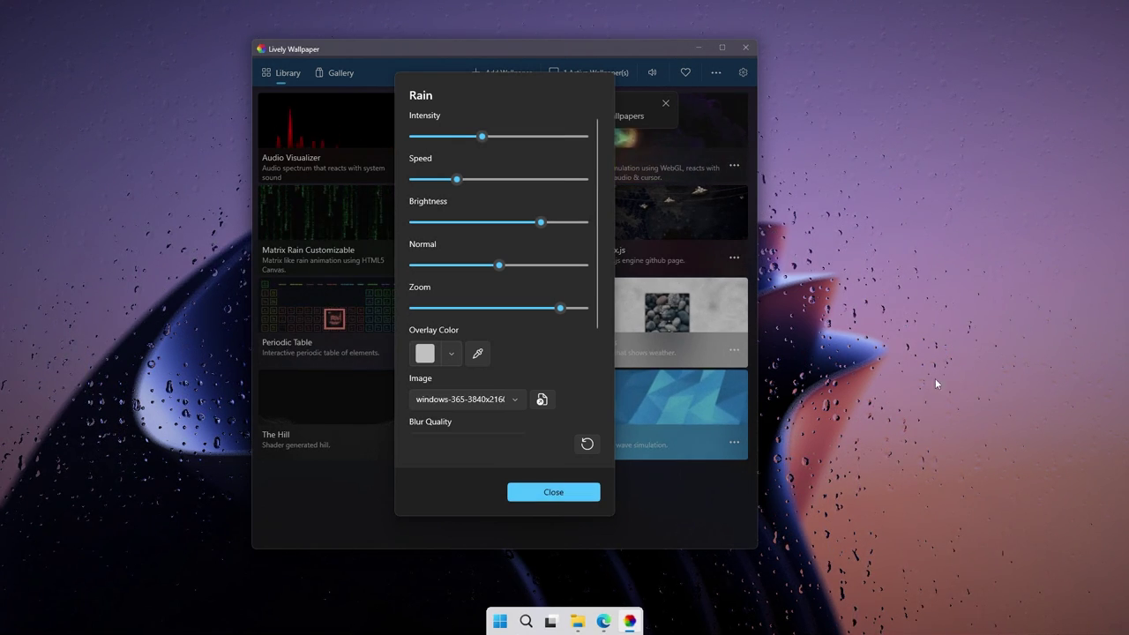
Close the Rain settings and Lively Wallpaper, leaving it running in the system tray.
left_click(573, 491)
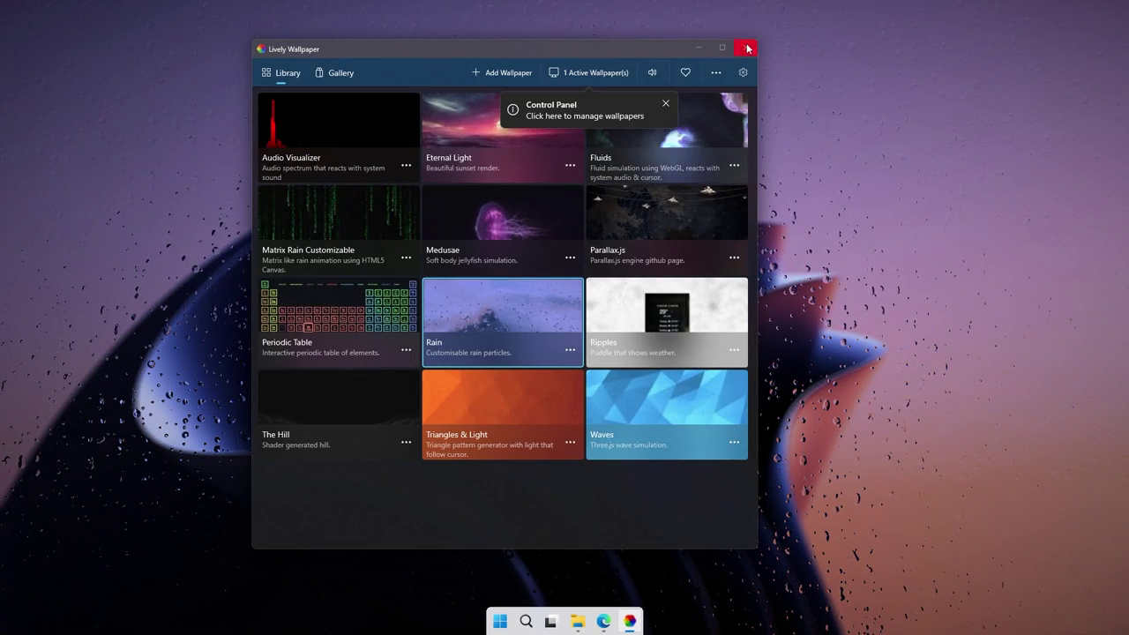
left_click(746, 47)
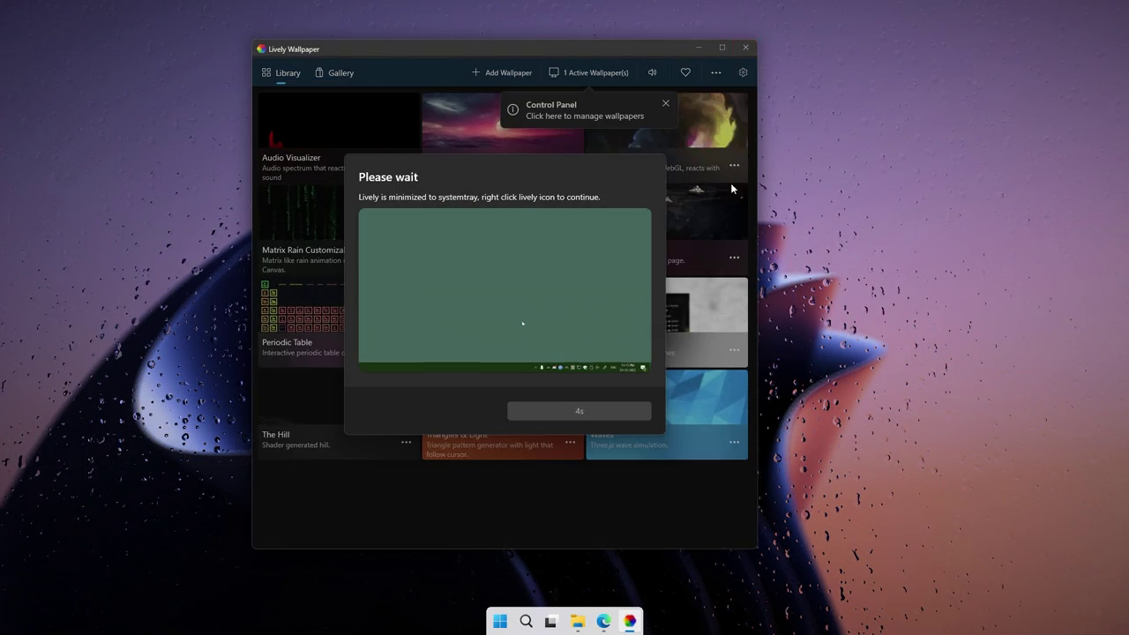
left_click(616, 415)
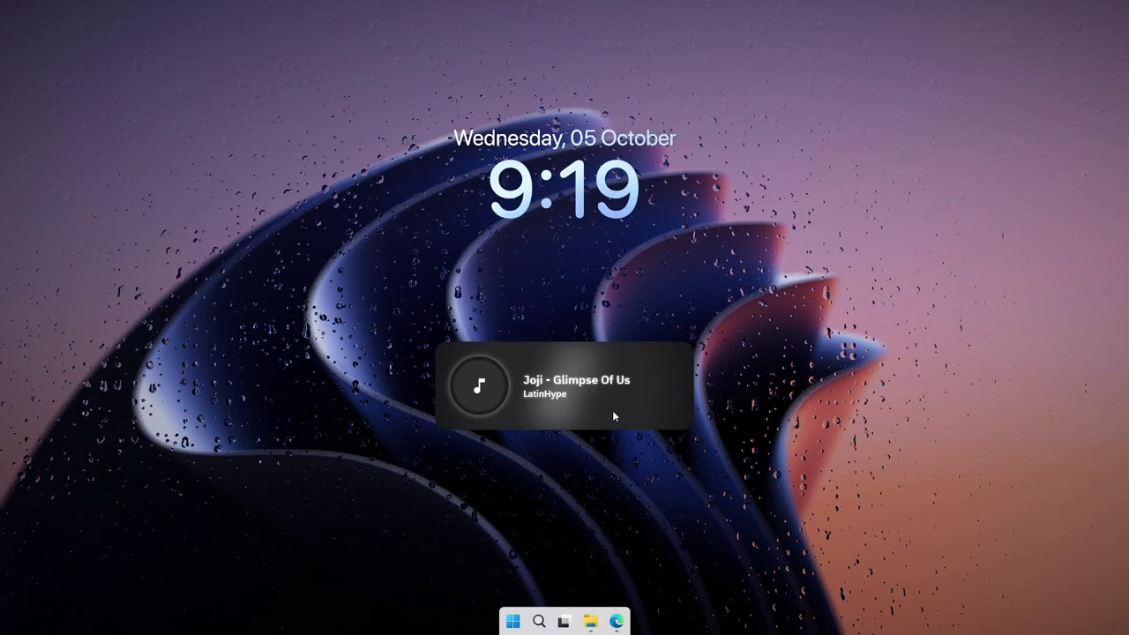